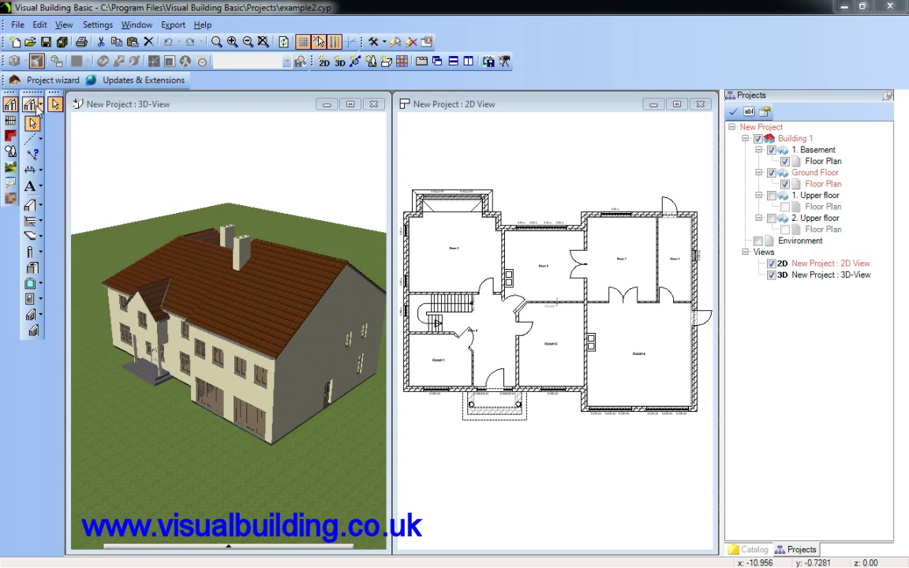
- Switch the construction toolset to the Surface Editor and start inserting a surface element
click(41, 106)
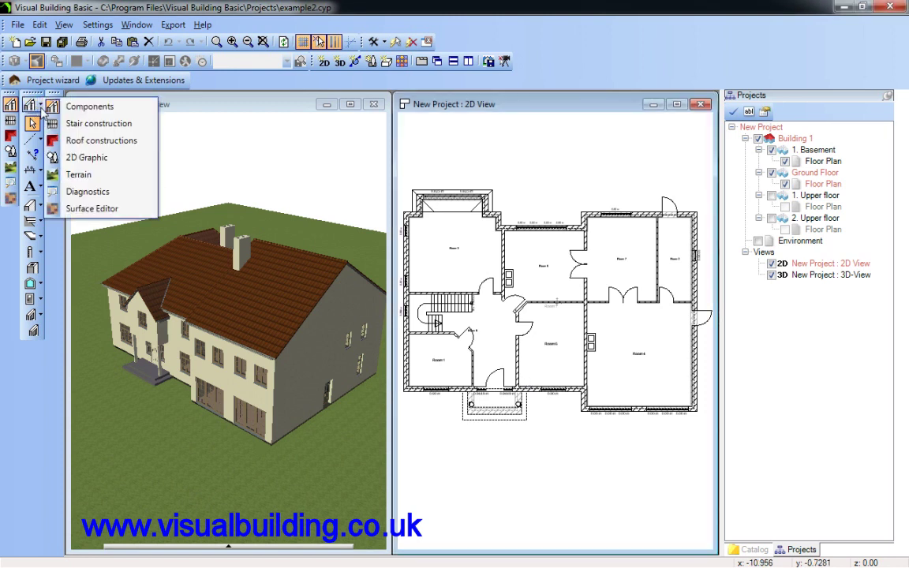
click(91, 209)
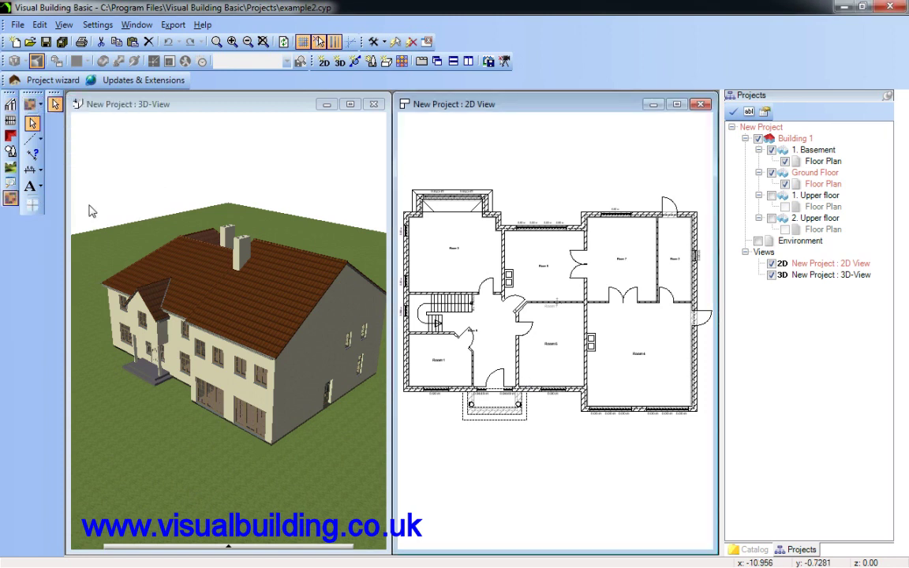
click(32, 206)
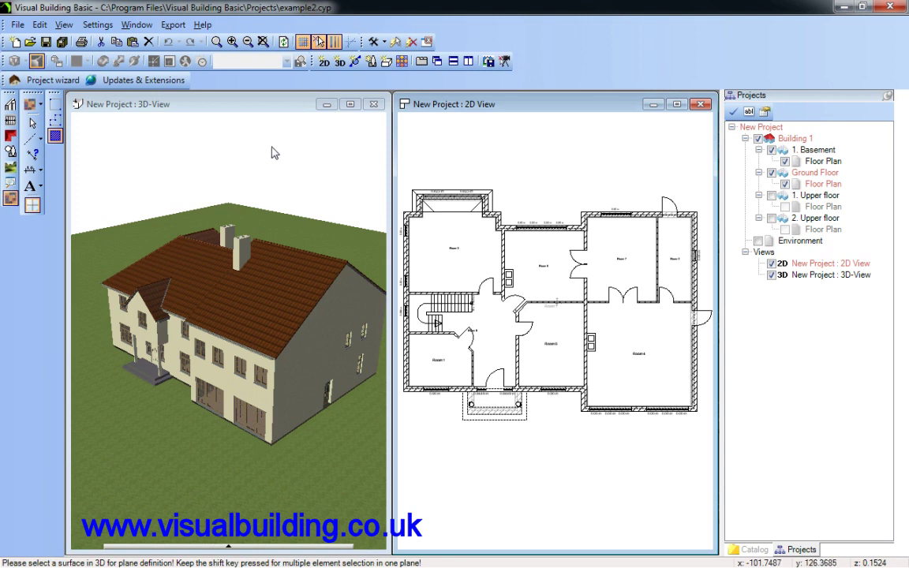
- Hide the Environment layer in the 3D view so only the building is shown
click(257, 103)
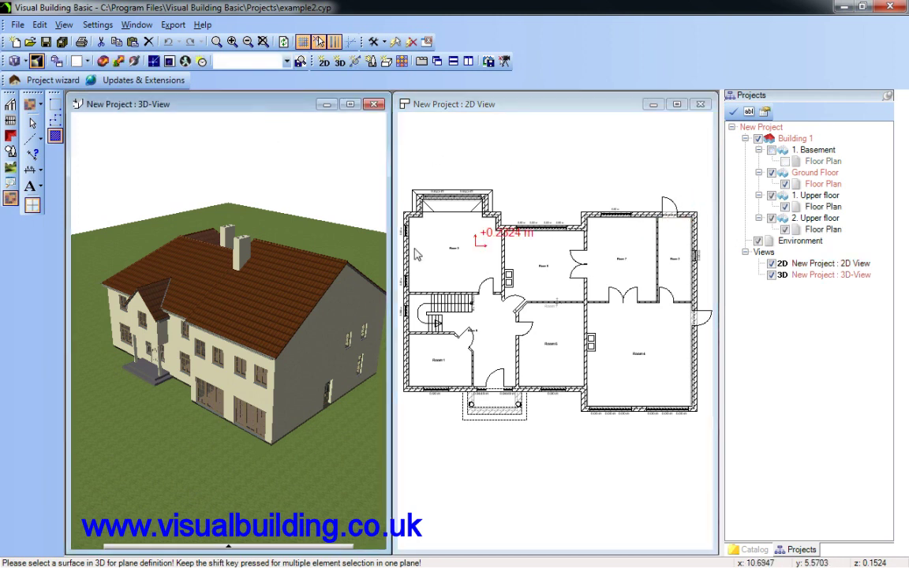
click(315, 238)
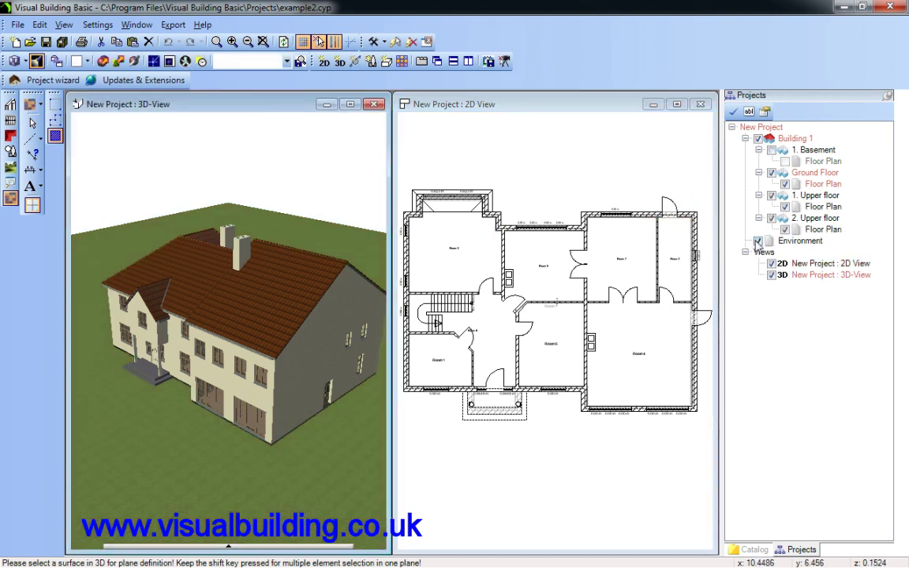
click(758, 241)
- Outline a six-point polygon surface around the whole house in the 2D view, about 38.5 m wide and 52.2 m high
click(499, 105)
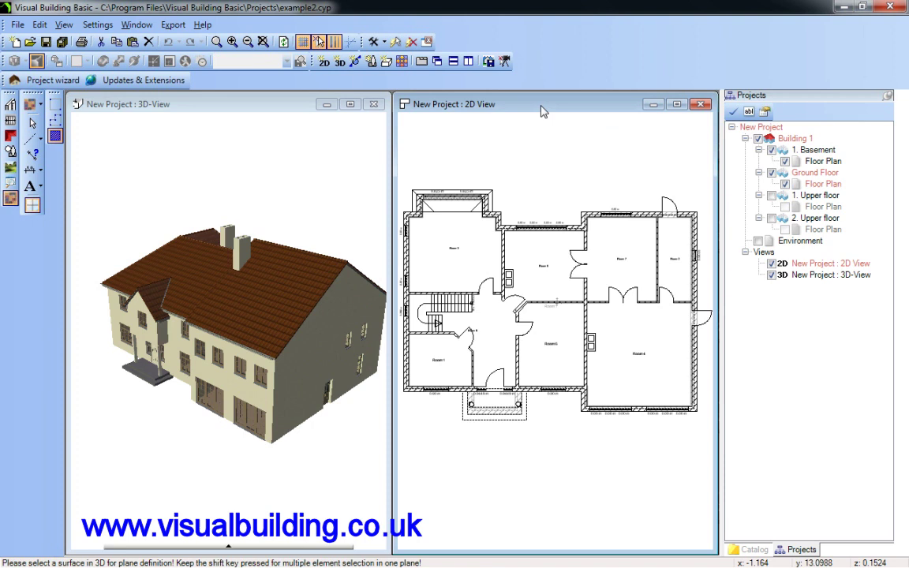
click(248, 42)
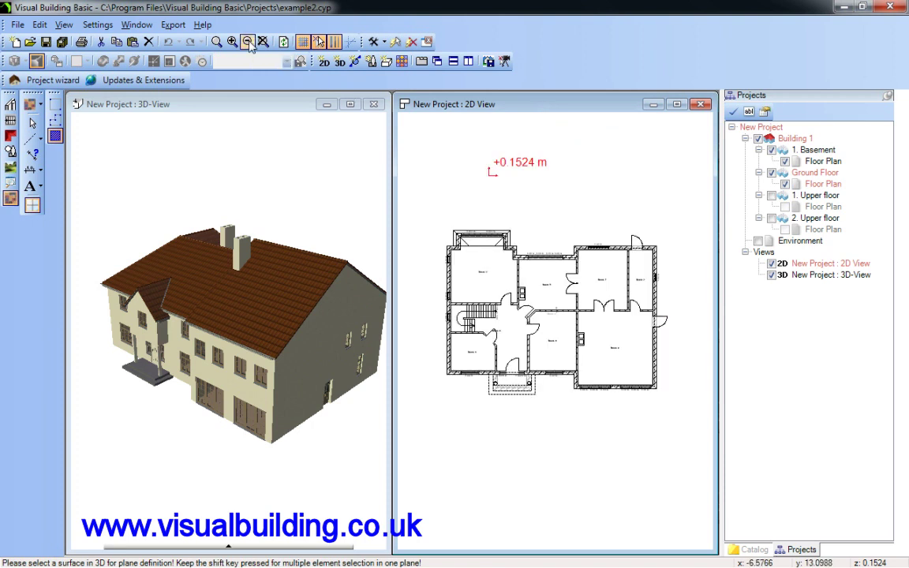
click(247, 42)
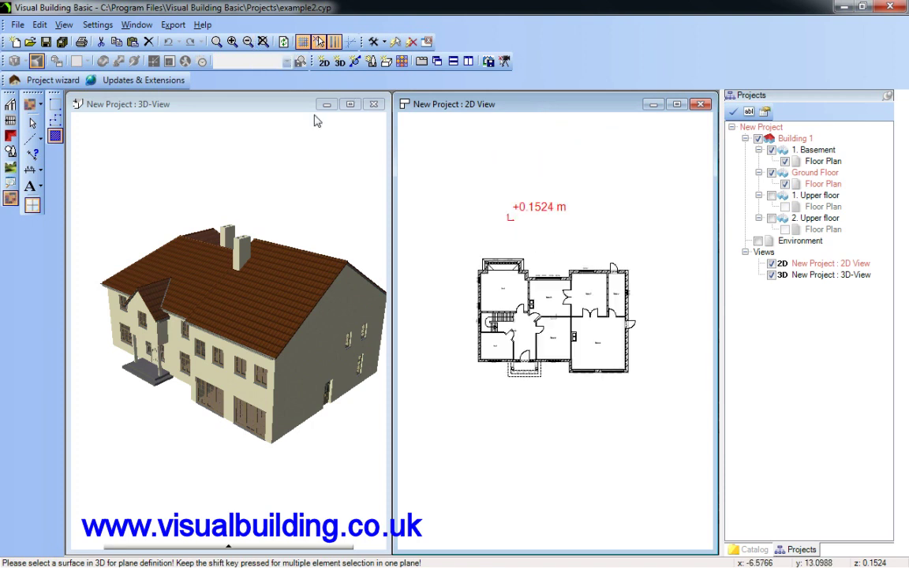
click(55, 120)
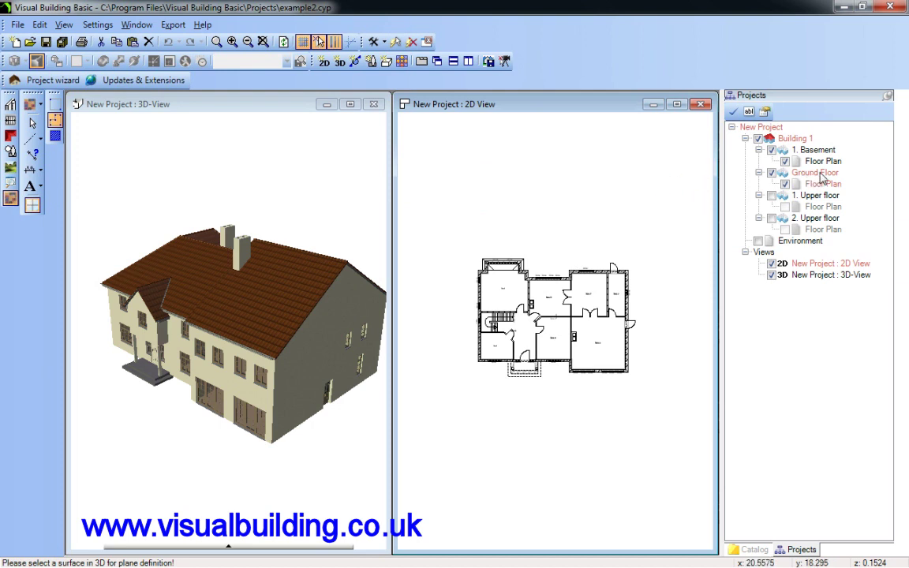
click(454, 187)
click(618, 139)
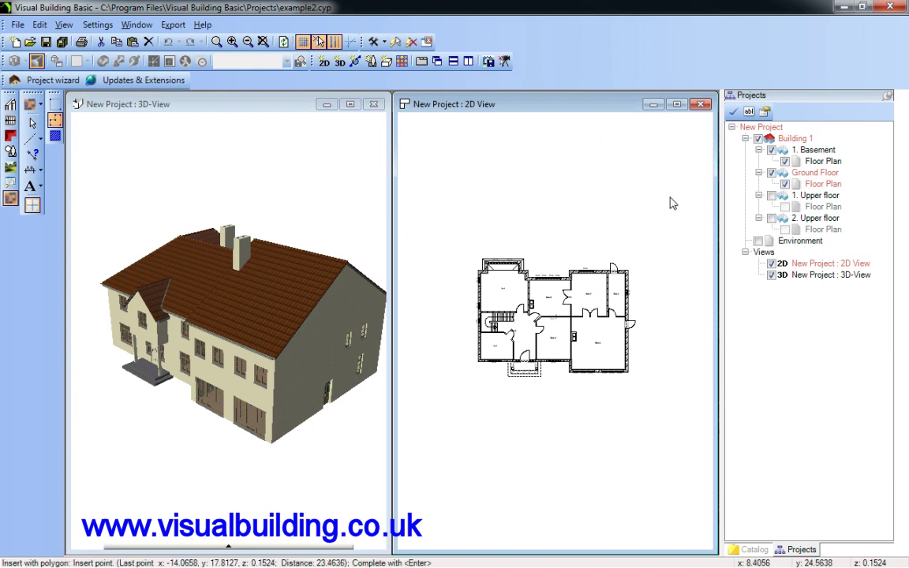
click(699, 298)
click(677, 468)
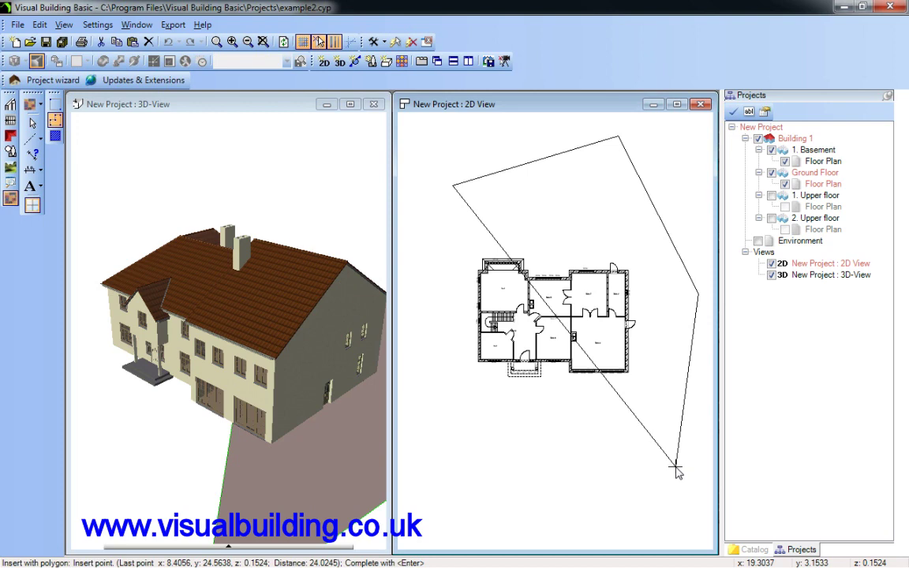
click(457, 520)
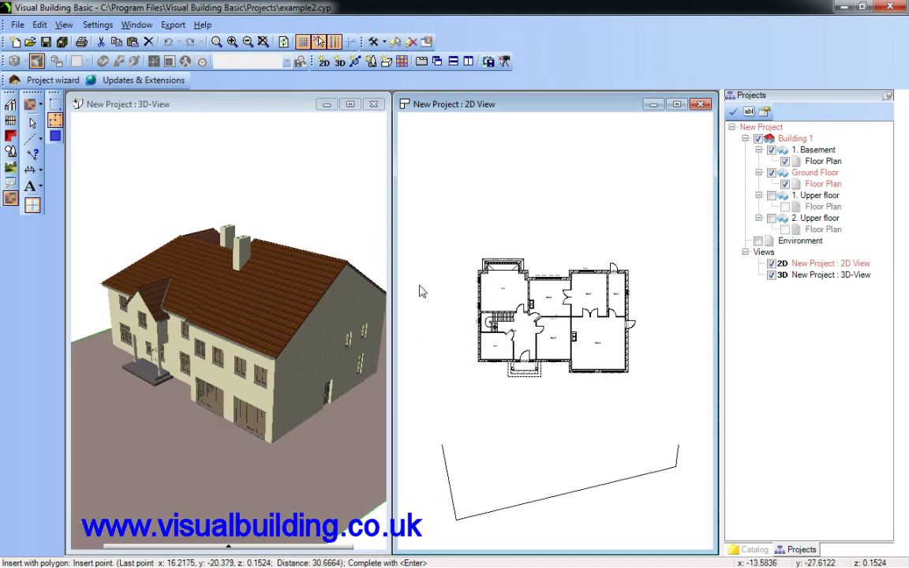
click(416, 321)
key(Return)
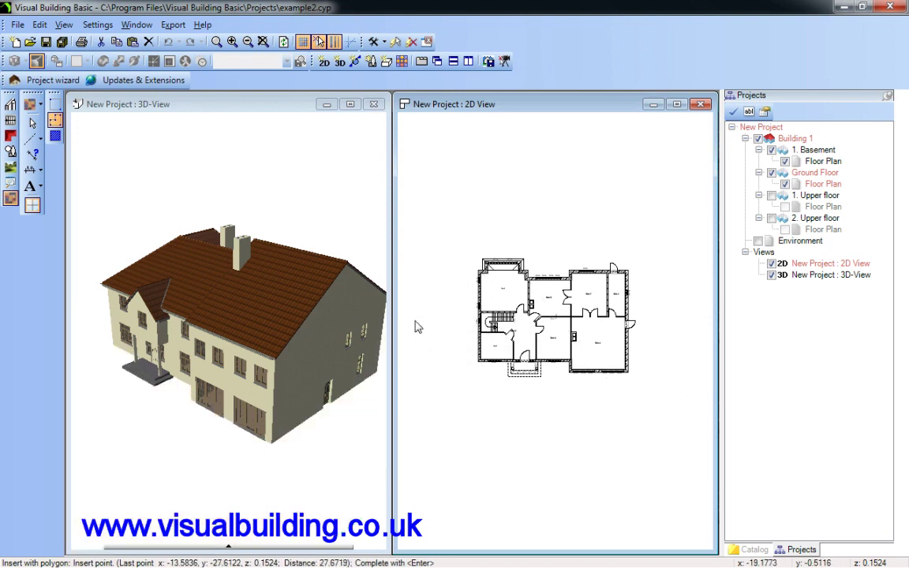
click(423, 335)
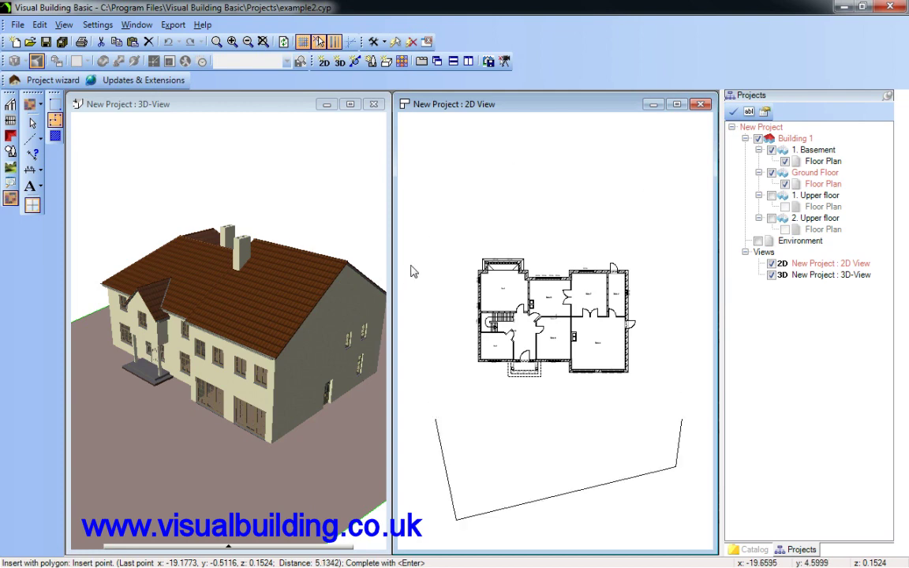
right_click(413, 264)
click(456, 286)
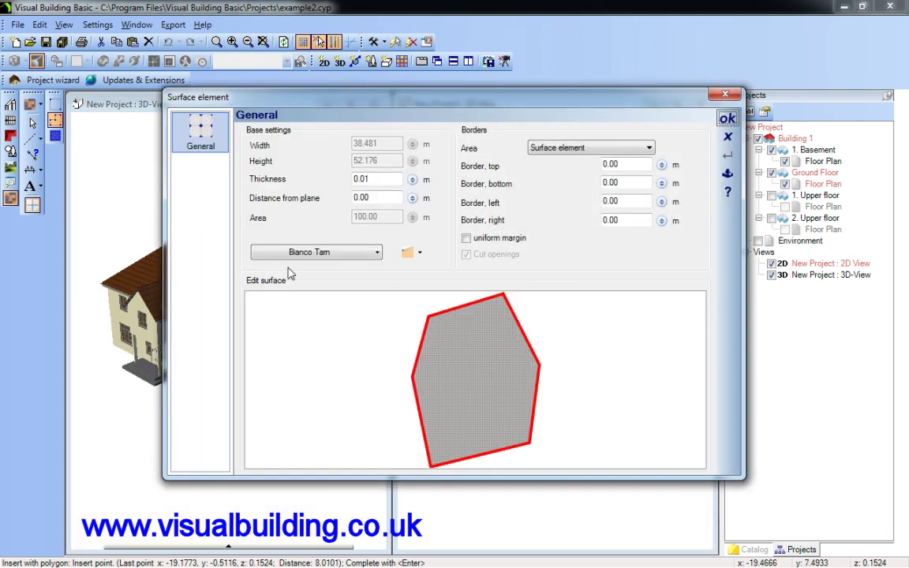
- Set the polygon surface's material to Grass from the Other category and accept the surface element
click(379, 253)
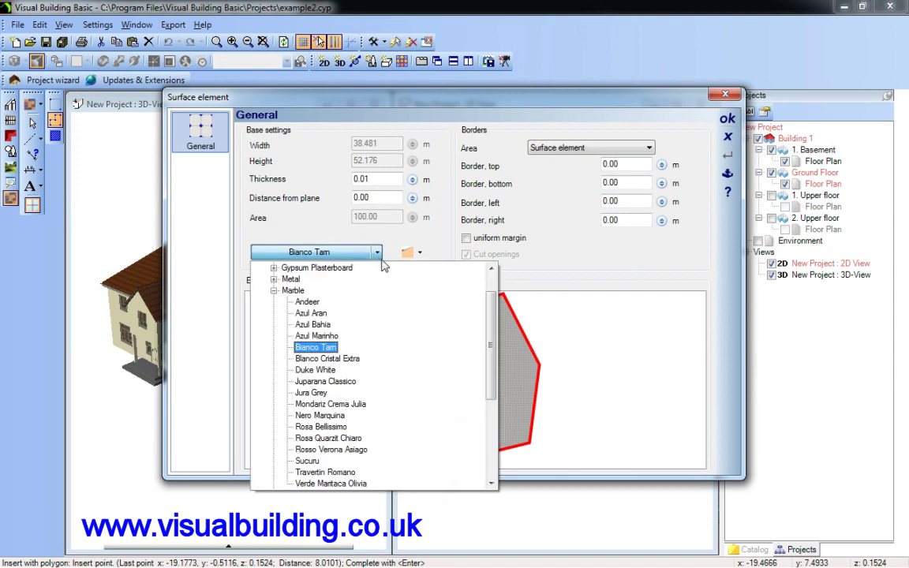
click(273, 291)
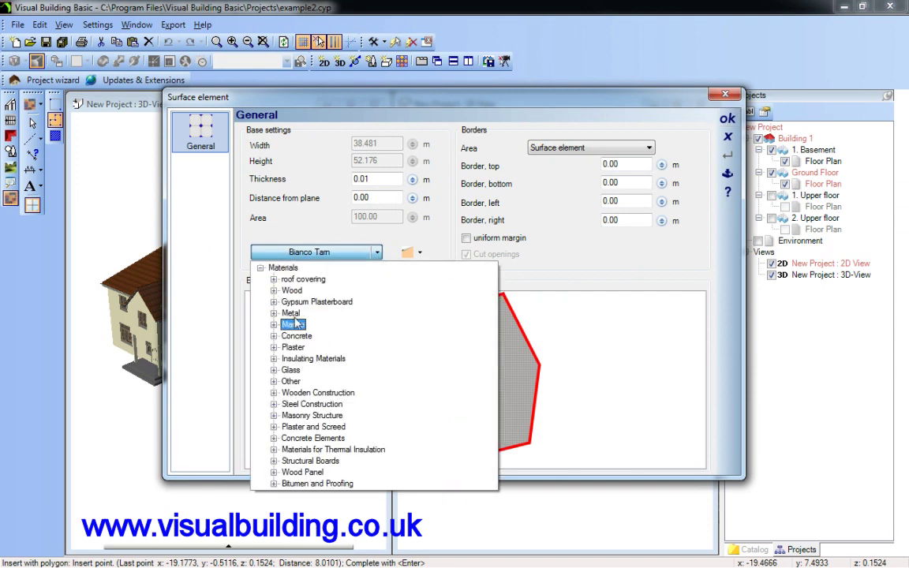
click(272, 382)
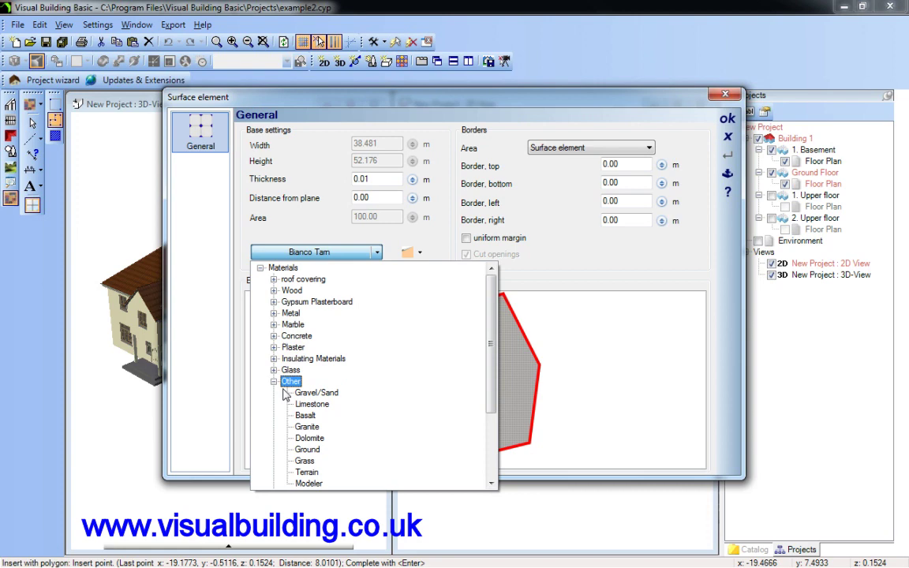
click(286, 415)
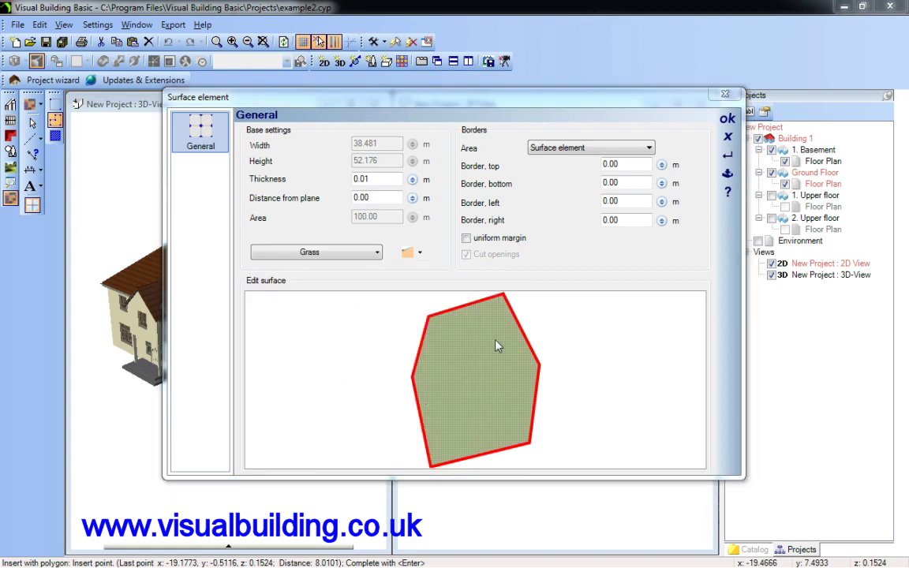
click(727, 118)
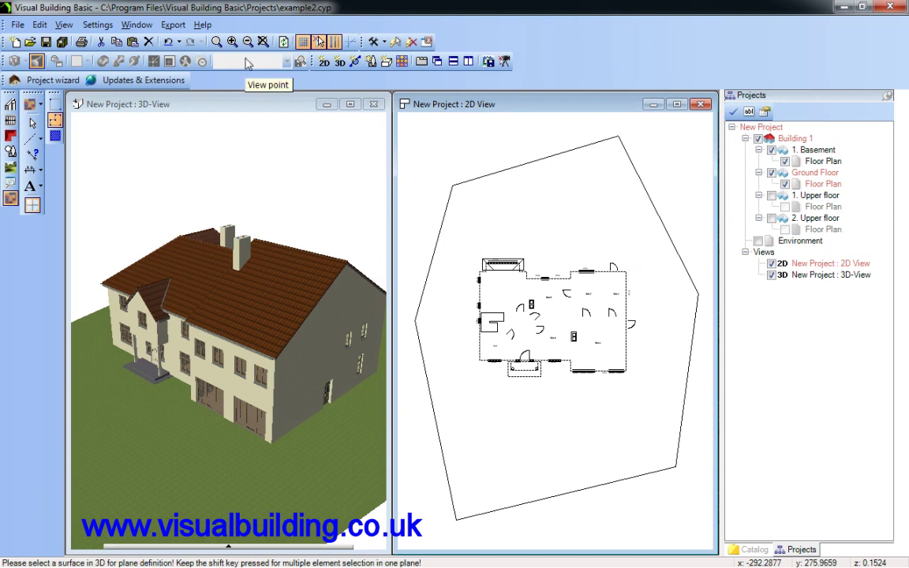
- Examine the grass surface around the house in the 3D view and review its surface element settings
click(245, 99)
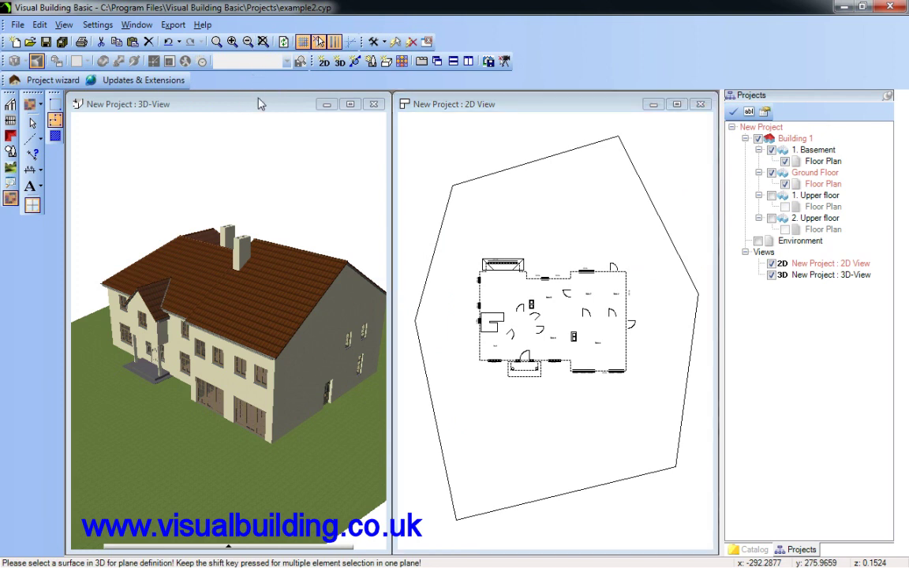
click(248, 43)
click(248, 43)
key(Escape)
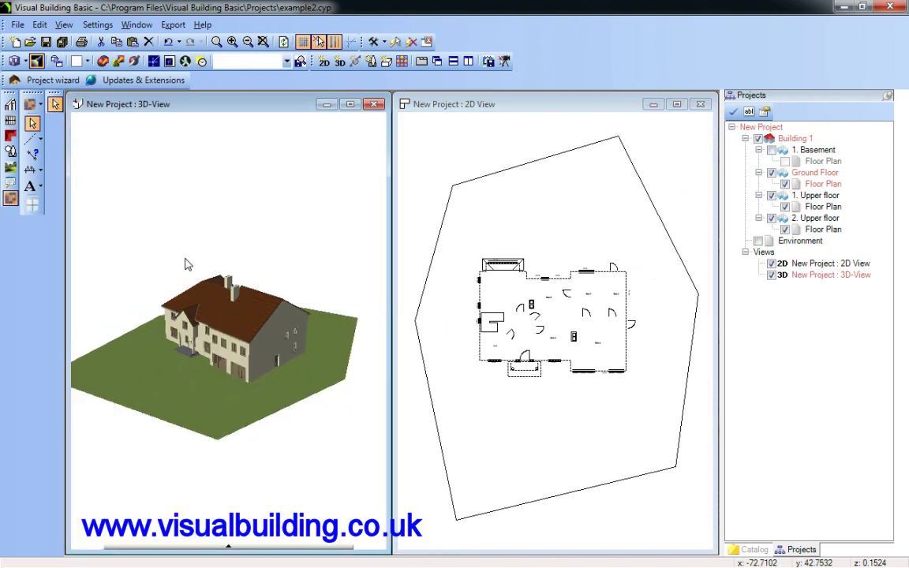
drag(103, 161, 146, 163)
double_click(299, 376)
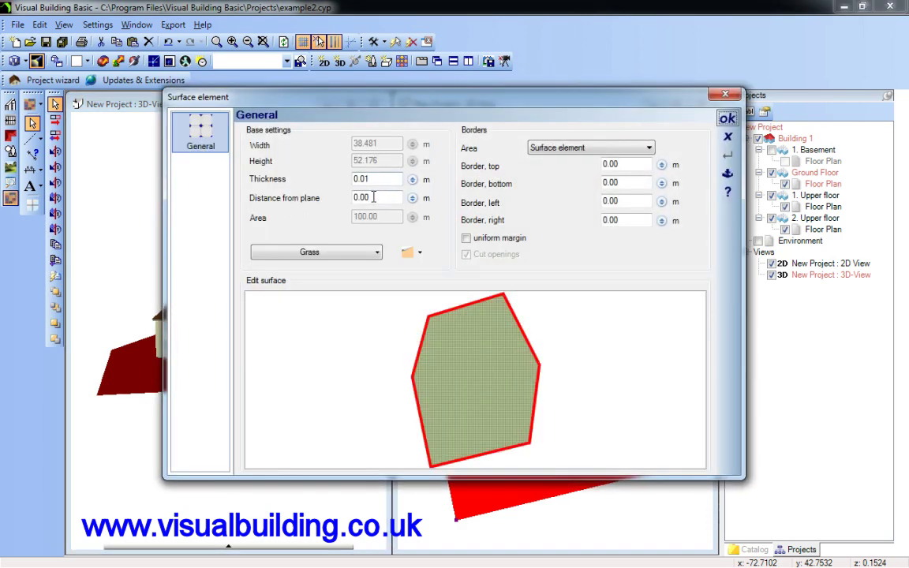
click(727, 117)
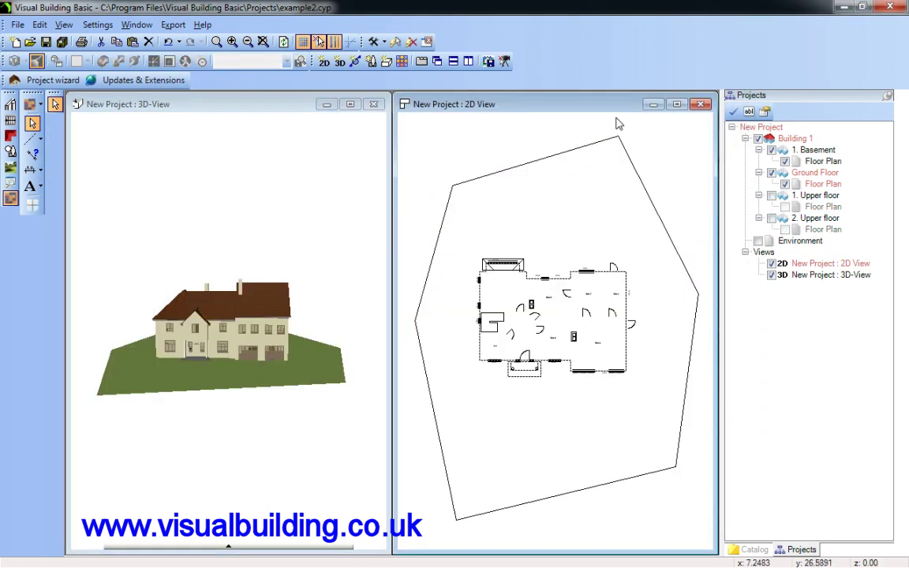
- Close the 2D view, maximize the 3D view and fit the whole model in it
click(700, 104)
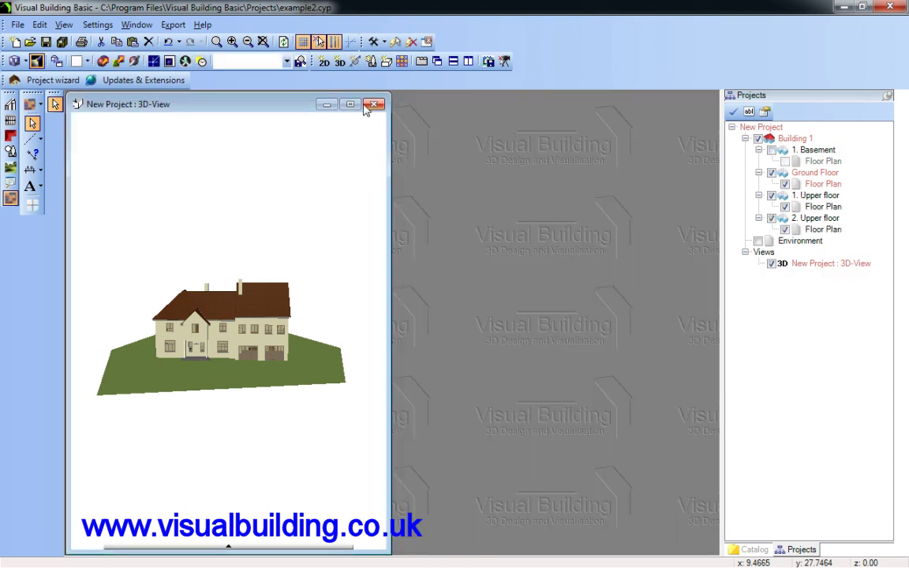
click(350, 104)
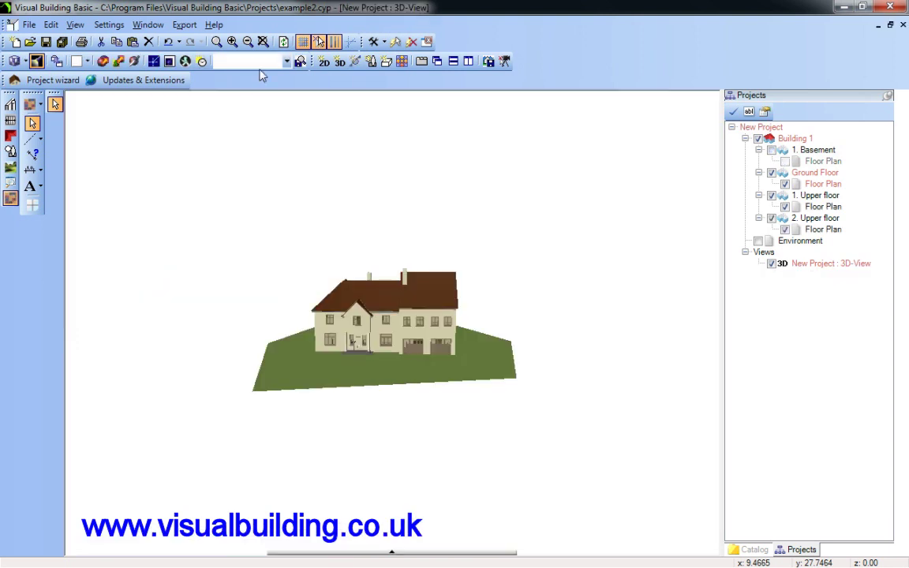
click(262, 41)
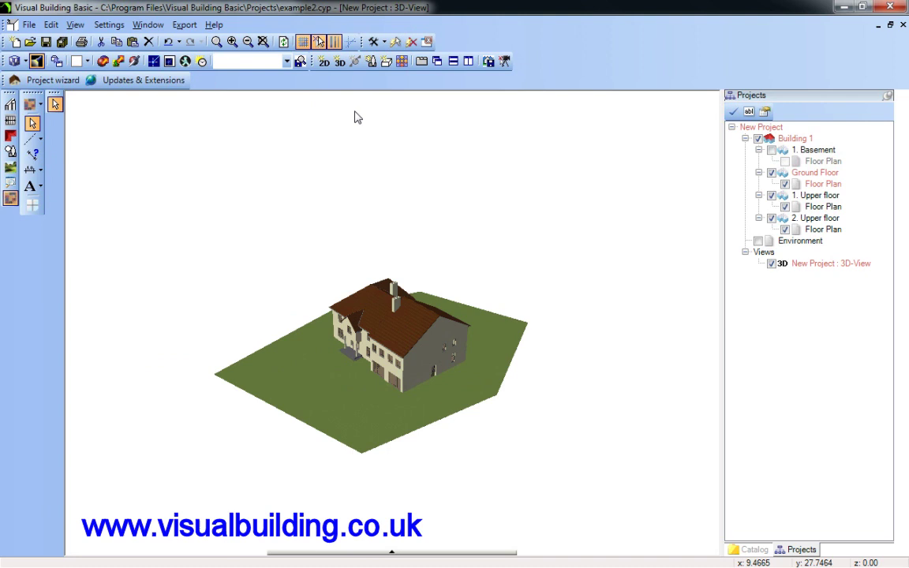
- Insert an in-plane surface element on the upper-floor section of the gable-end wall in the 3D view
key(Up)
key(Up)
key(Up)
key(Down)
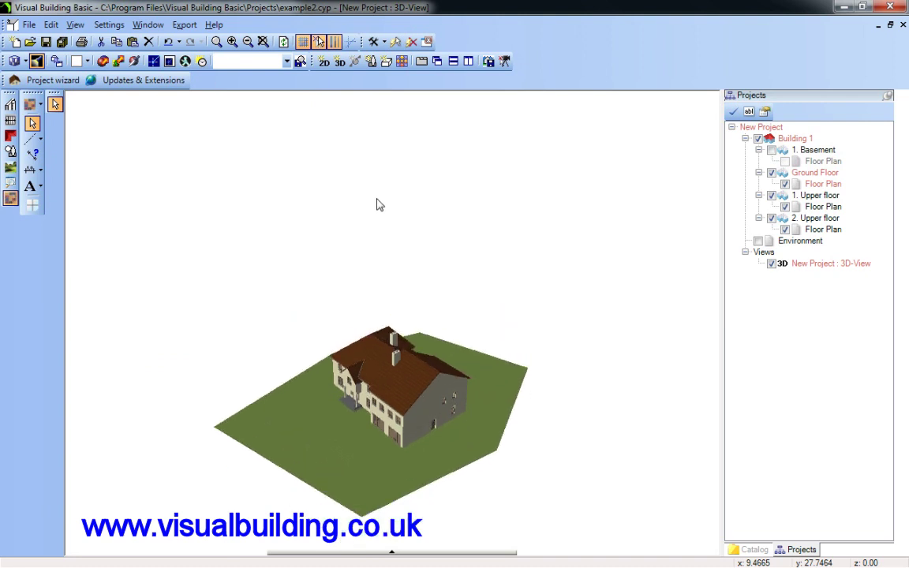
click(231, 43)
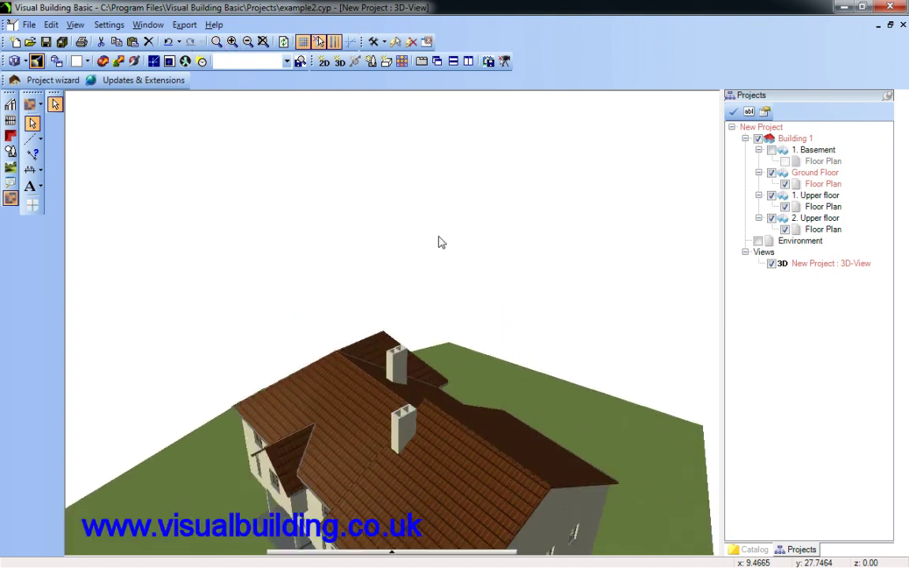
drag(438, 237, 427, 180)
scroll(426, 196, down, 3)
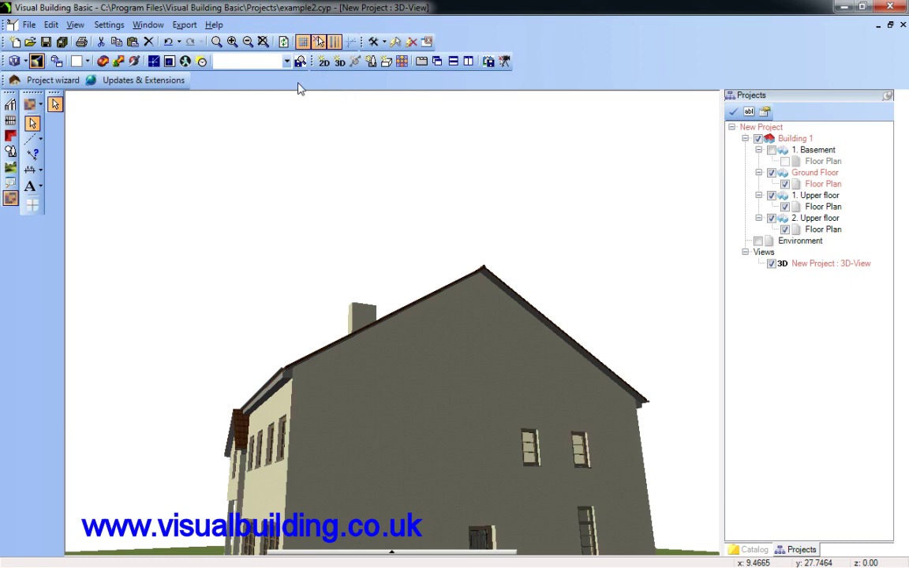
drag(302, 140, 301, 154)
click(247, 43)
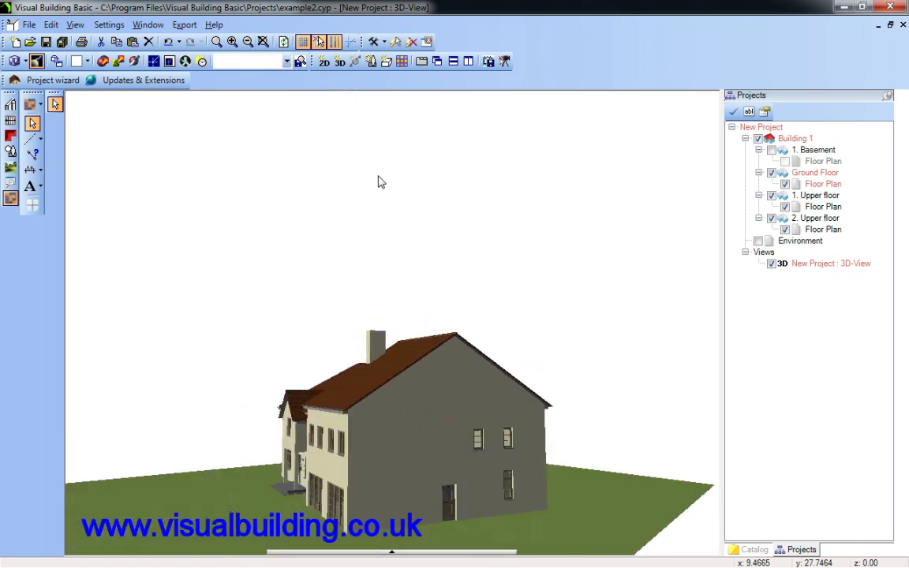
mouse_move(381, 182)
mouse_down()
mouse_move(400, 187)
mouse_move(398, 177)
mouse_up()
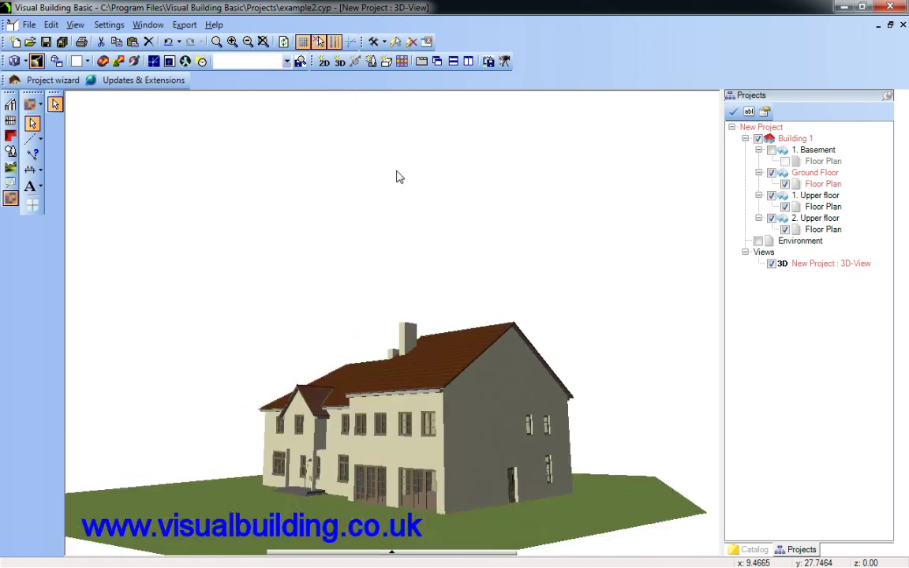
click(30, 205)
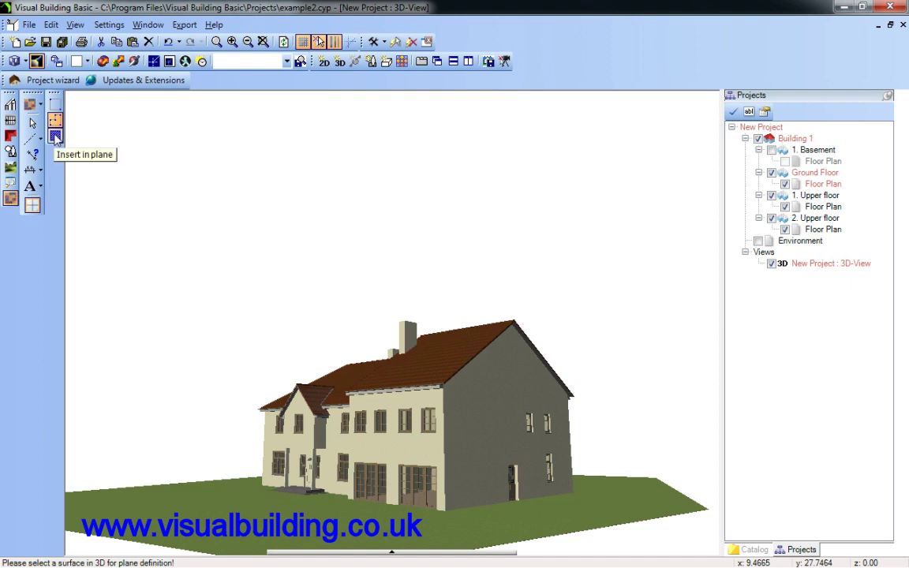
click(55, 136)
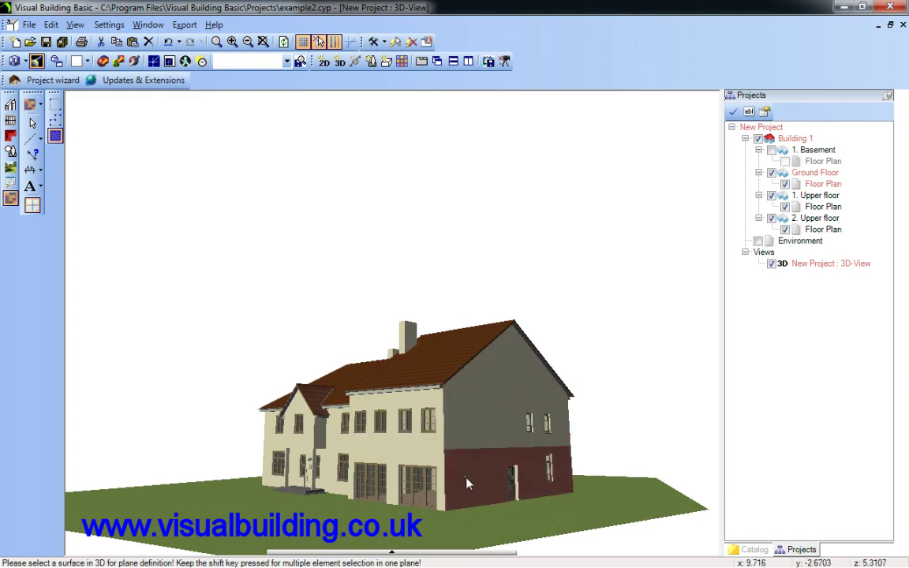
click(484, 426)
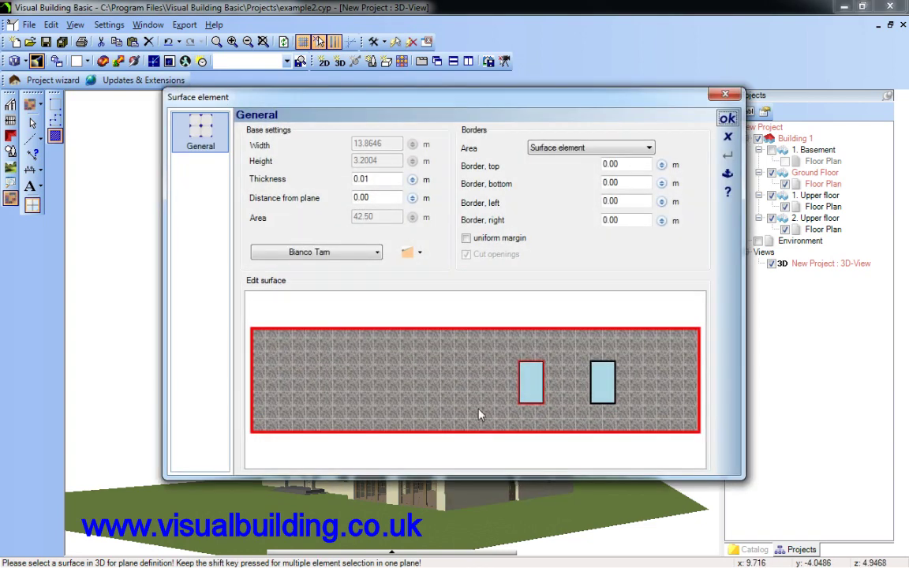
- Set the gable wall element's material to Pine C40 from the Wooden Construction category, accept it and leave the insert command
click(378, 253)
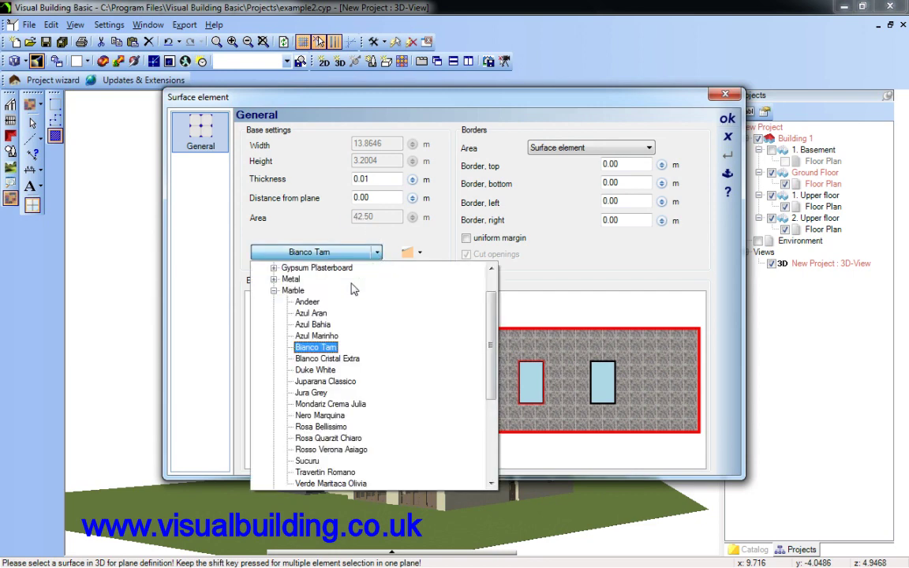
click(274, 290)
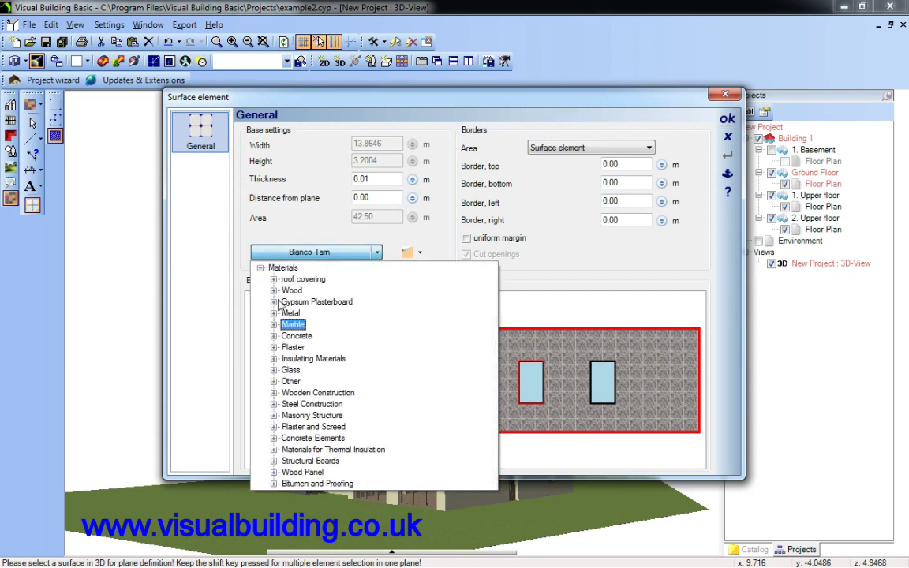
click(275, 393)
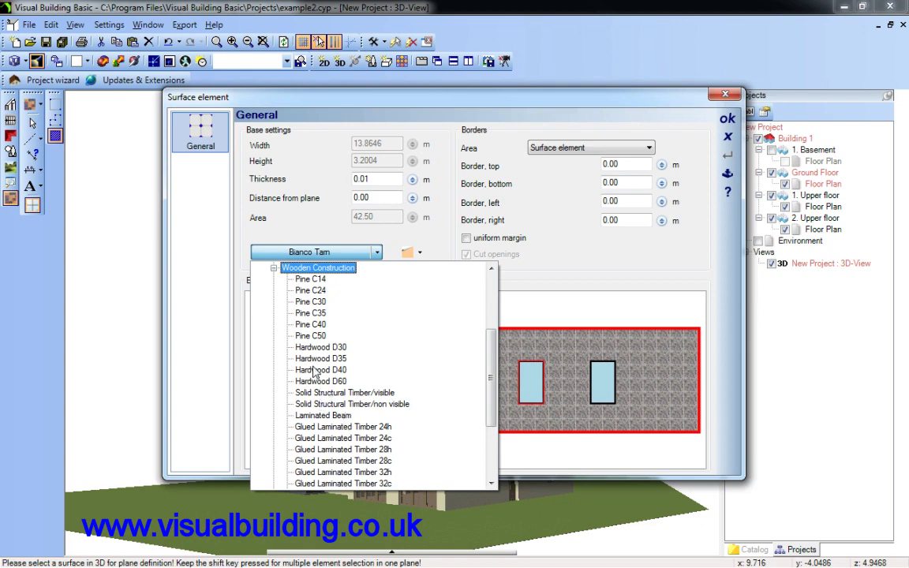
click(308, 325)
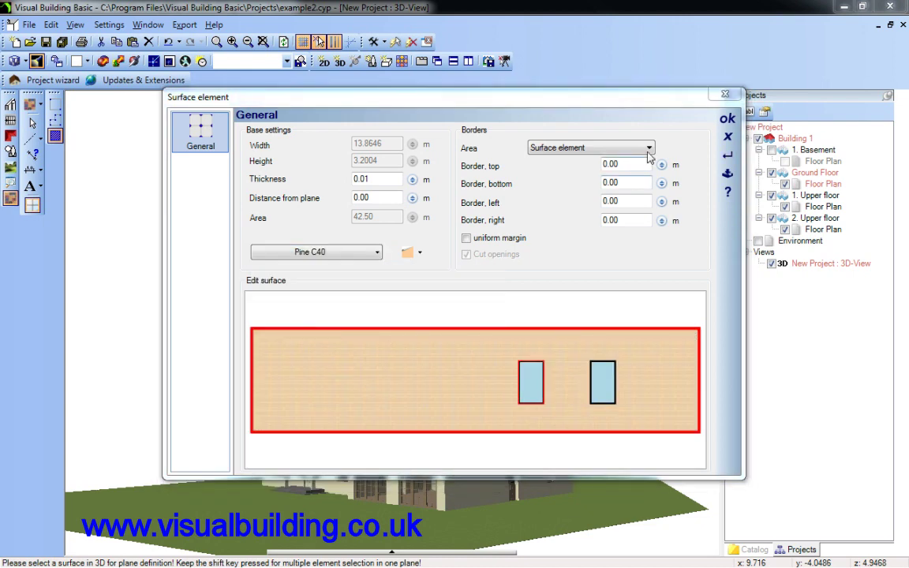
click(727, 118)
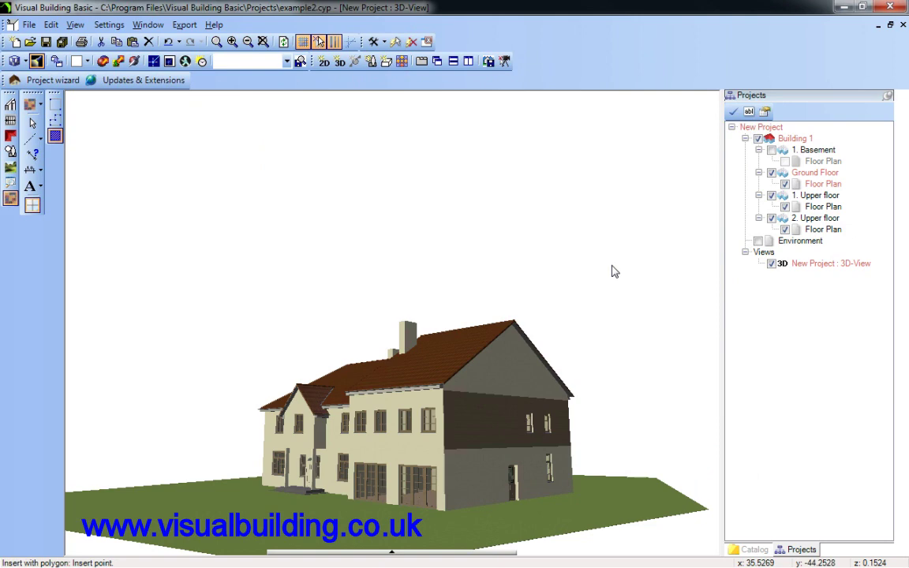
click(486, 288)
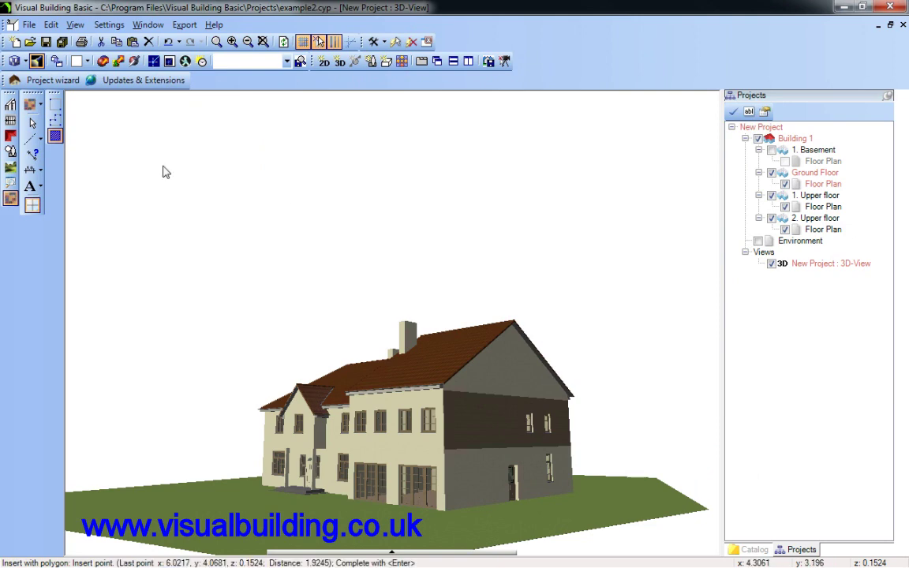
click(34, 123)
- Insert an in-plane surface element on the upper-floor rear wall adjoining the timber-clad gable end
drag(471, 196, 393, 198)
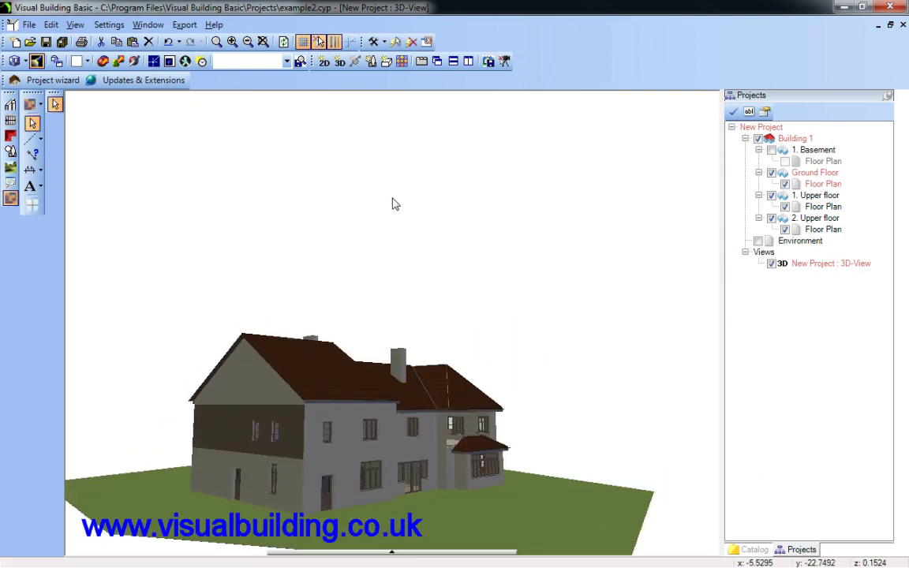
click(32, 206)
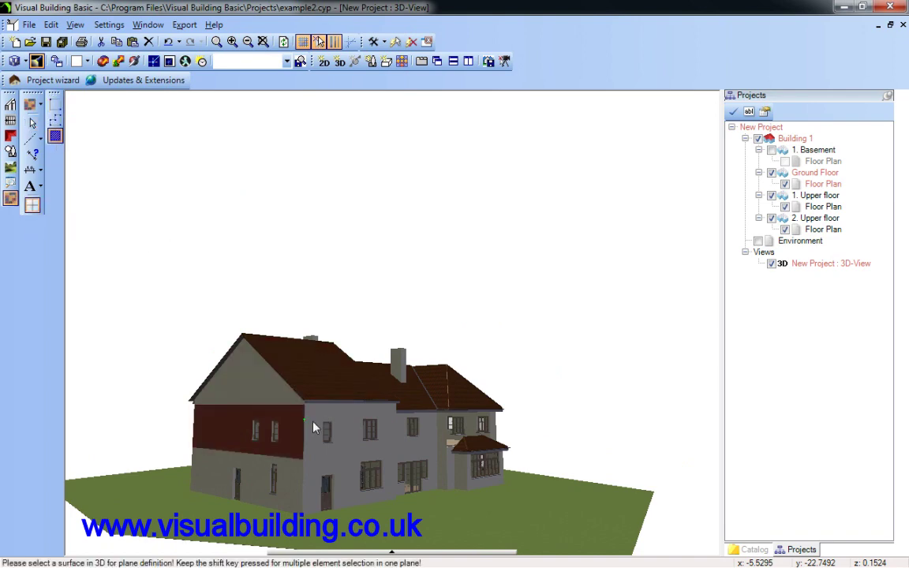
click(289, 380)
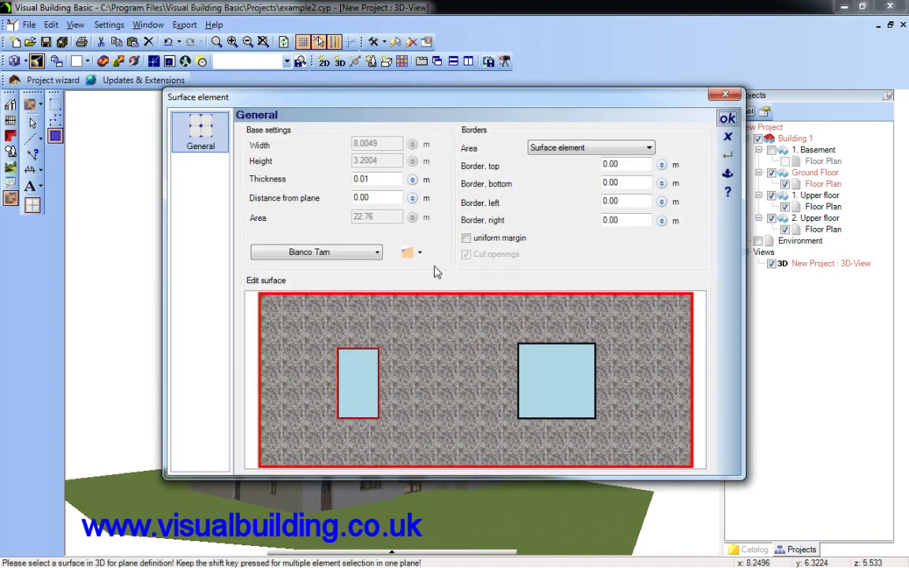
- Set the rear wall element's material to Light Concrete and Light Steel Concrete - 900 from Concrete Elements and accept it
click(344, 252)
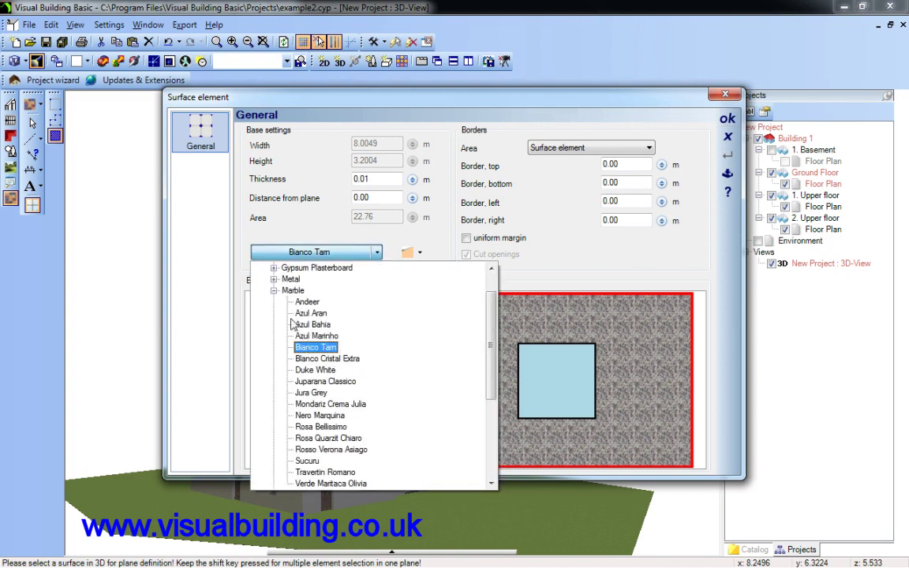
click(273, 290)
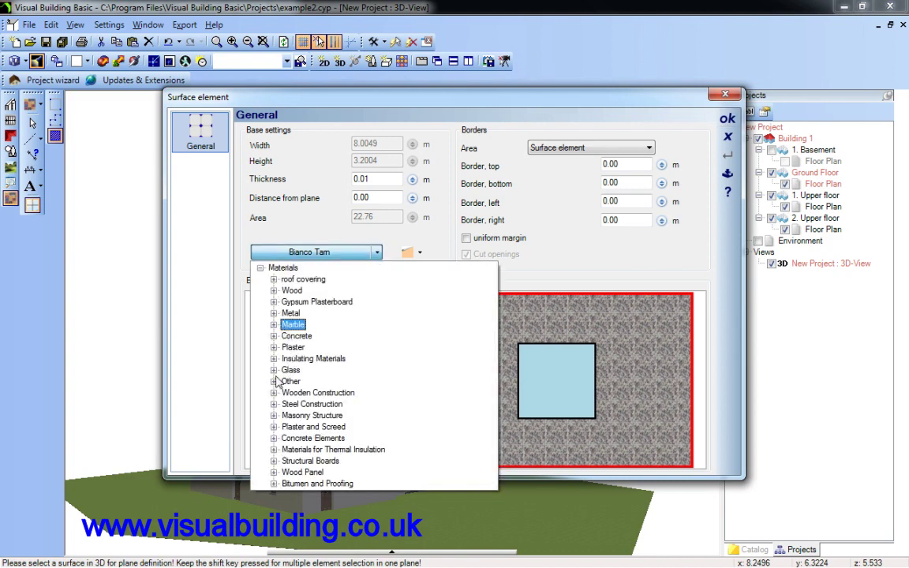
click(274, 439)
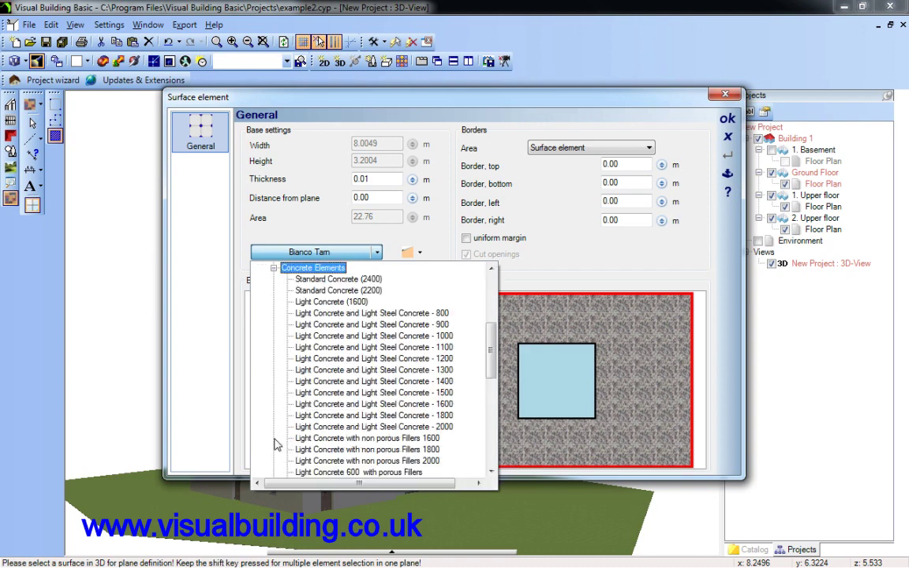
click(343, 331)
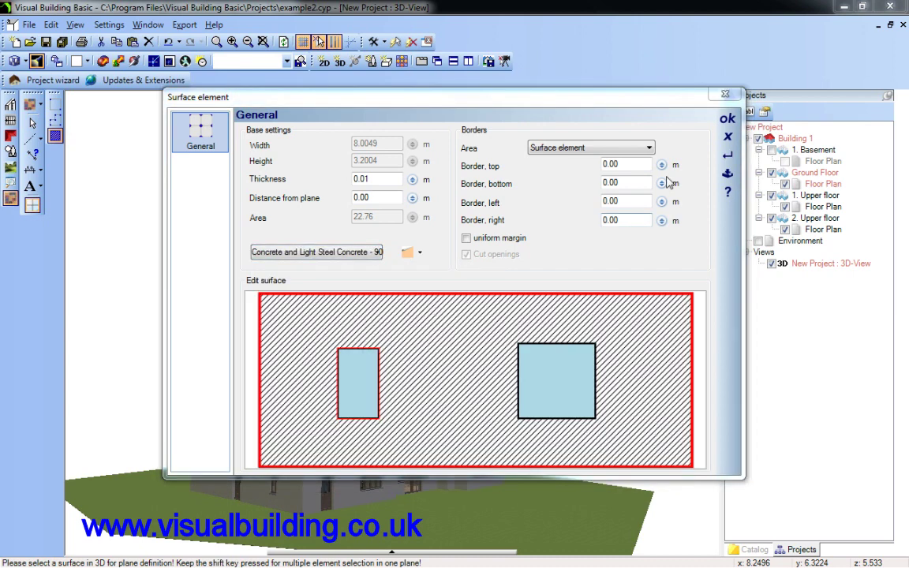
click(727, 119)
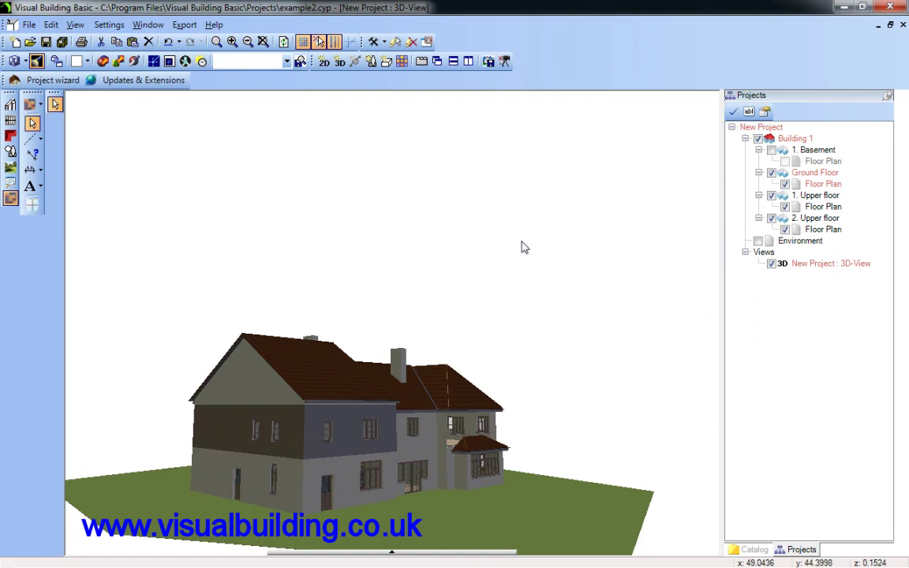
- Draw a rectangular surface element about 4.29 m by 4.29 m on the rear roof slope above the concrete-clad wall
drag(475, 291, 499, 303)
middle_drag(501, 303, 442, 347)
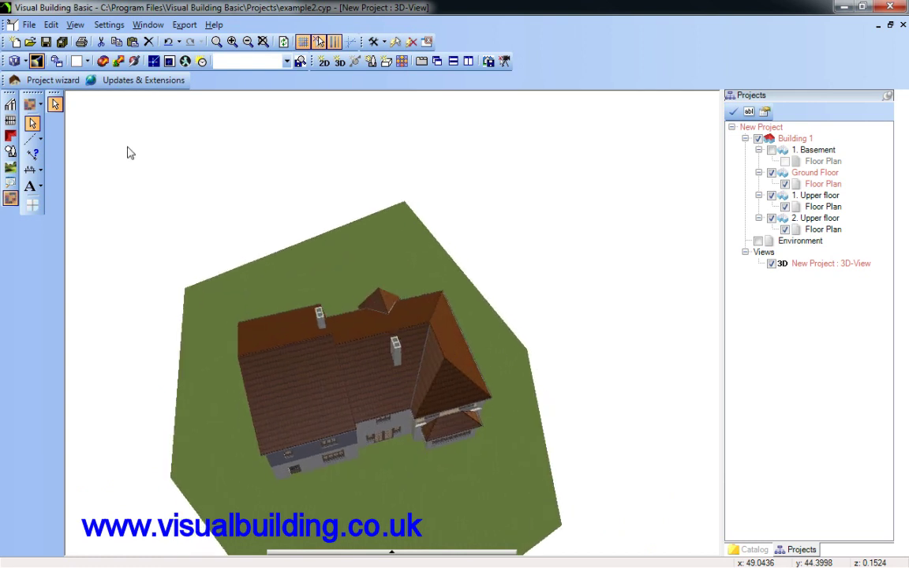
click(32, 204)
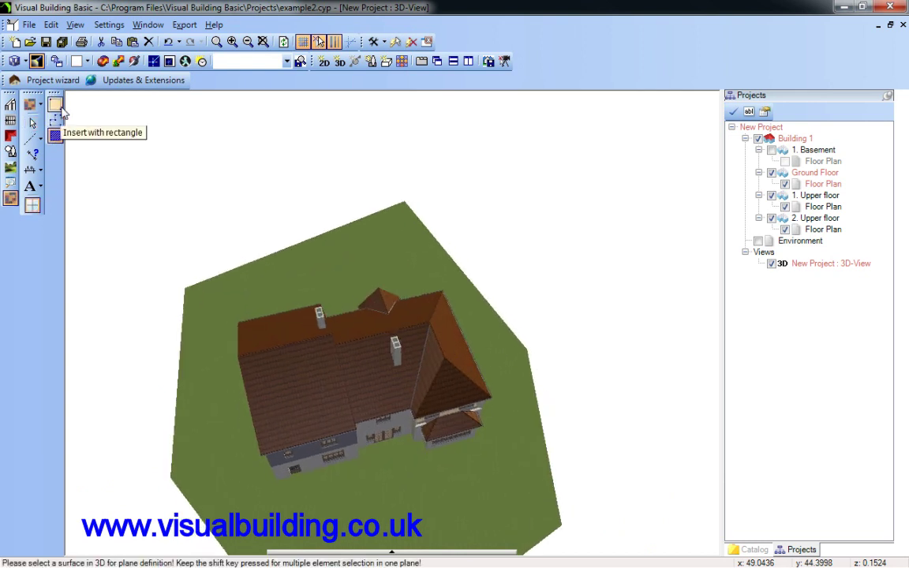
click(57, 105)
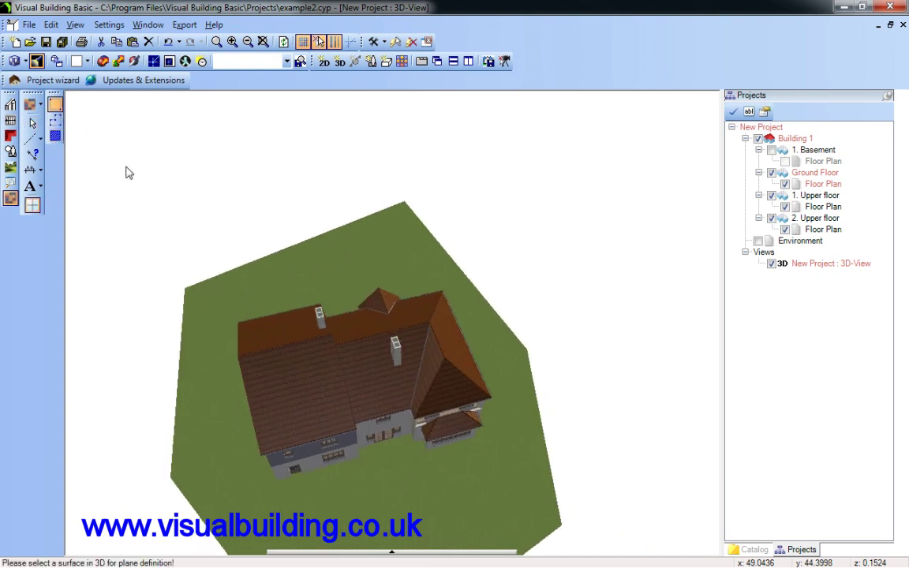
click(266, 377)
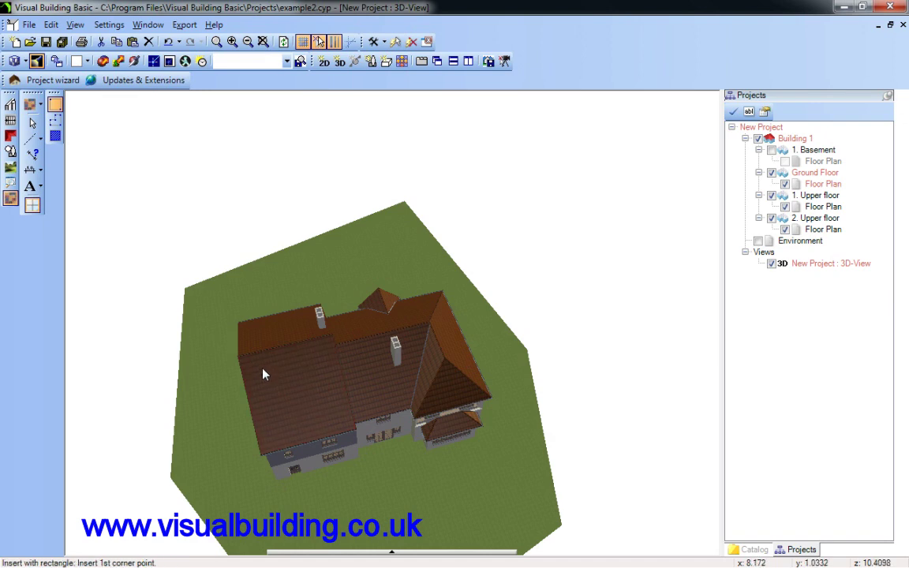
click(280, 385)
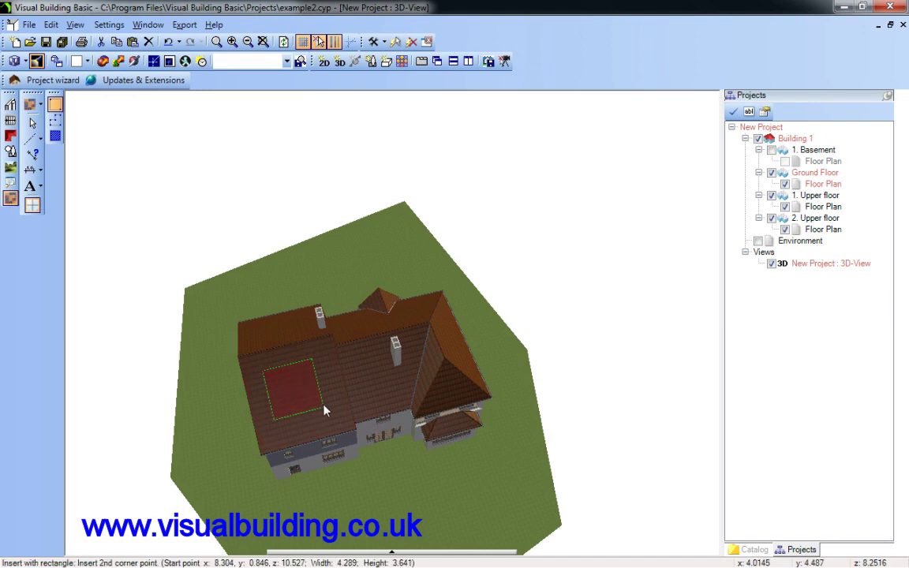
click(324, 409)
- Set the roof rectangle's material to Zinc-Coated Sheet from the Metal category and accept the surface element
click(366, 254)
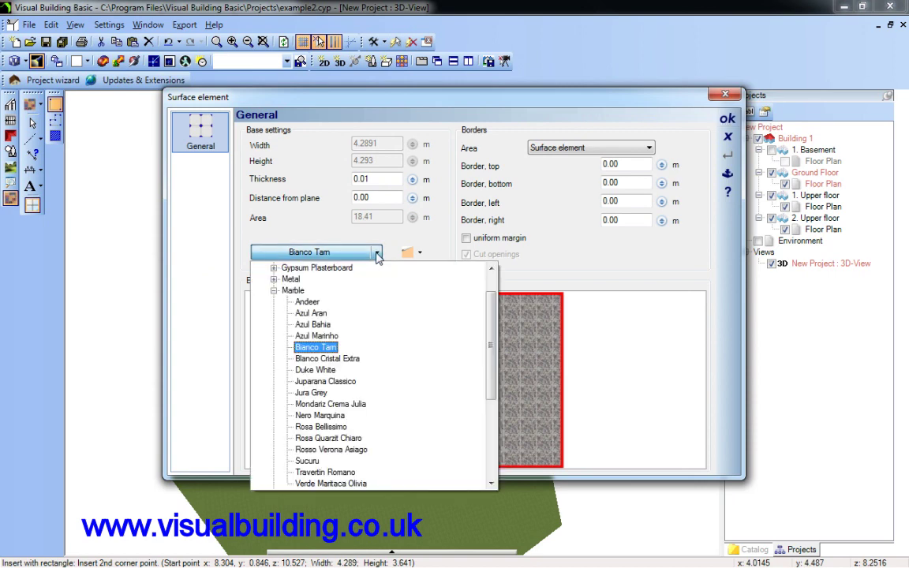
click(273, 289)
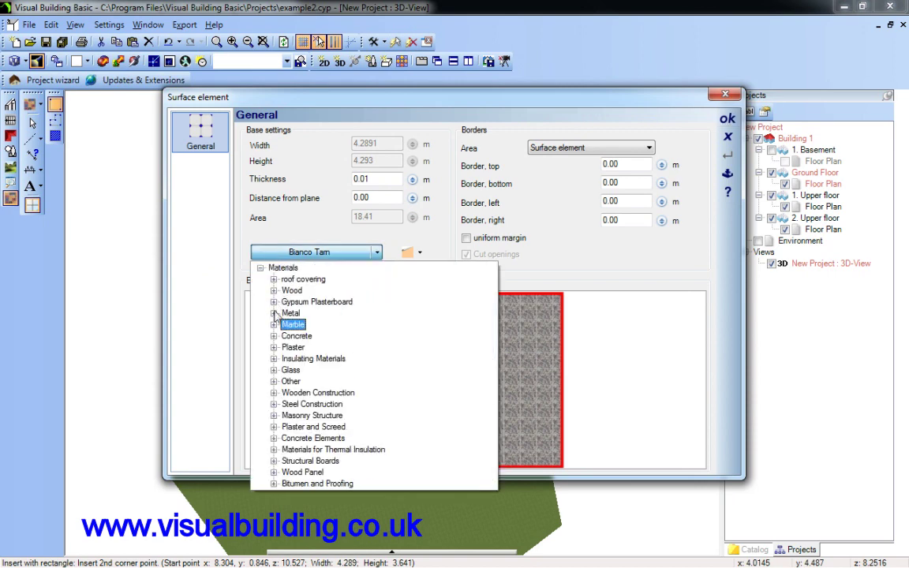
click(273, 313)
click(313, 326)
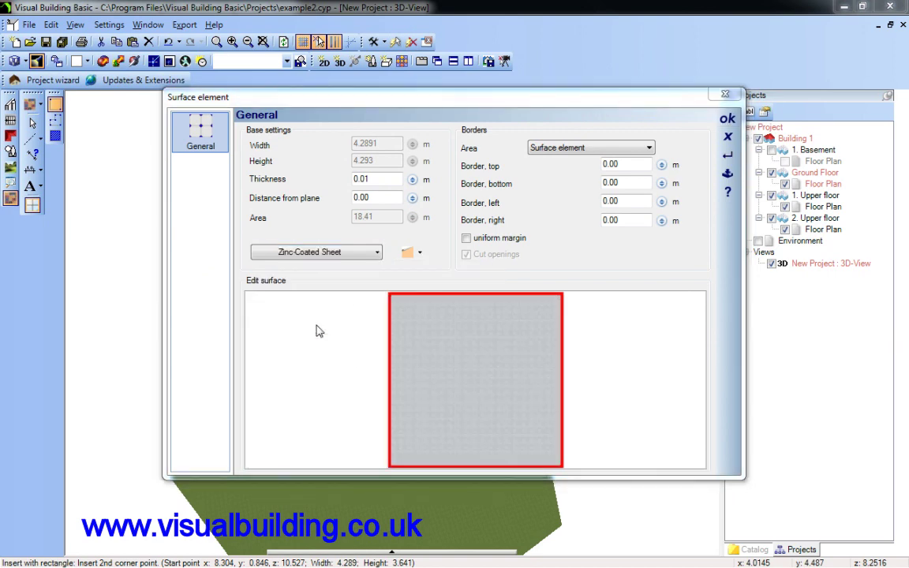
click(727, 119)
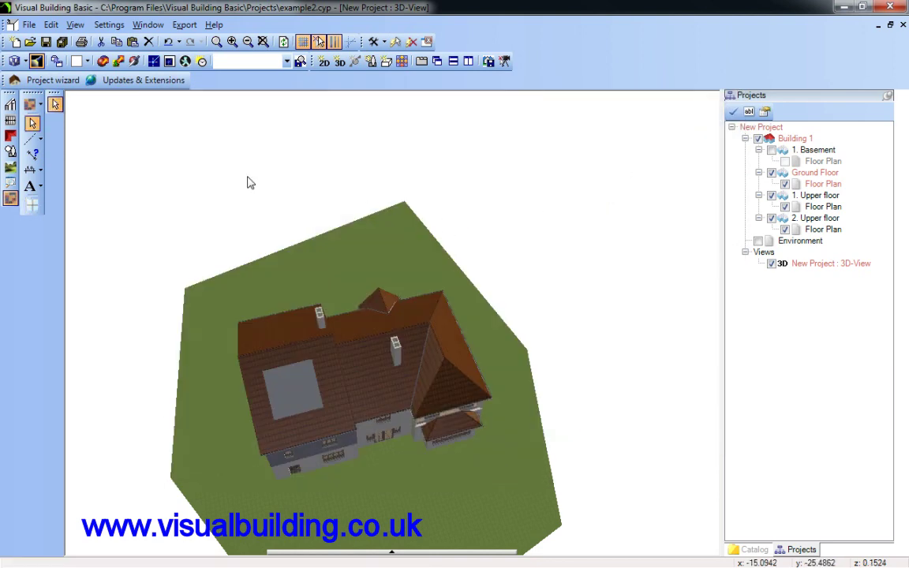
- Draw a rectangular surface element about 3.45 m by 3.13 m on the hipped-end side wall, between the tall window and the front corner
drag(250, 181, 345, 154)
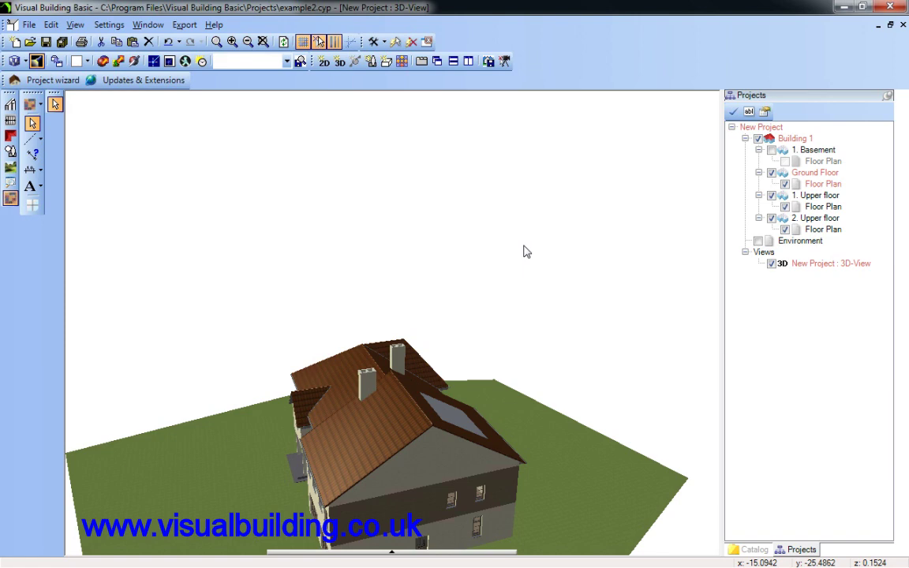
drag(323, 224, 434, 192)
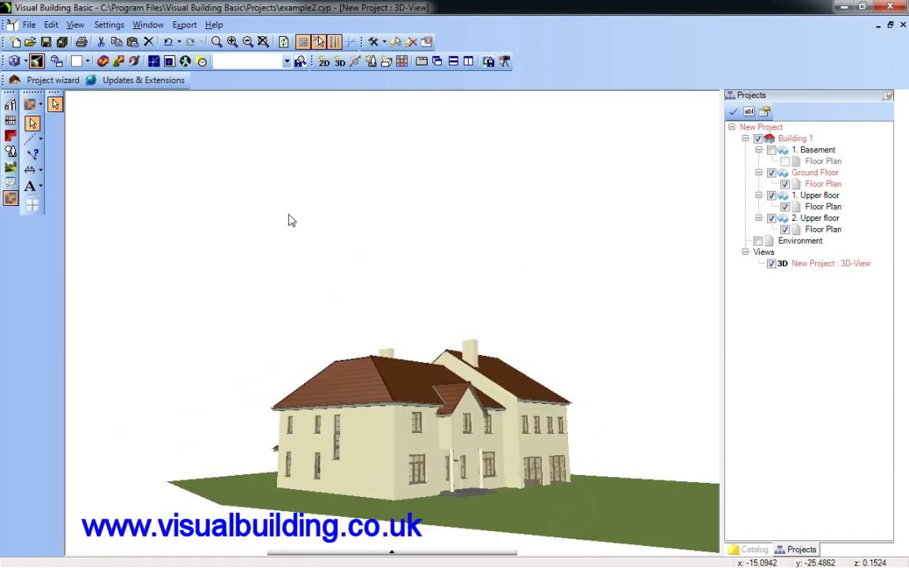
drag(226, 229, 75, 209)
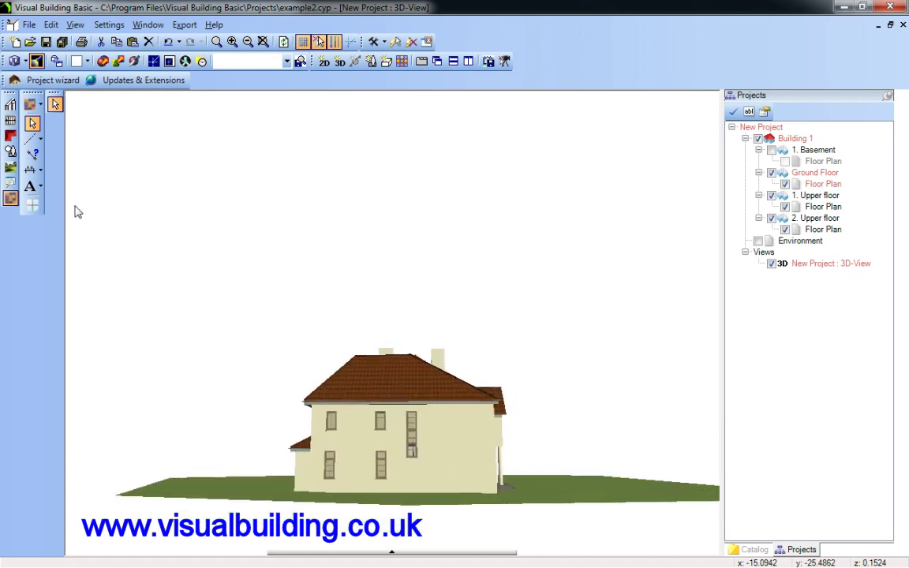
click(34, 205)
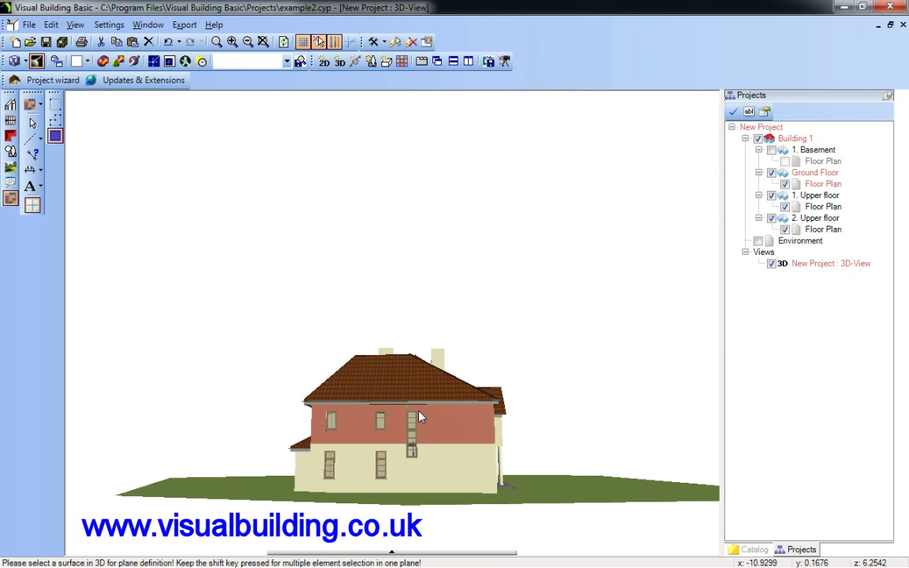
click(54, 106)
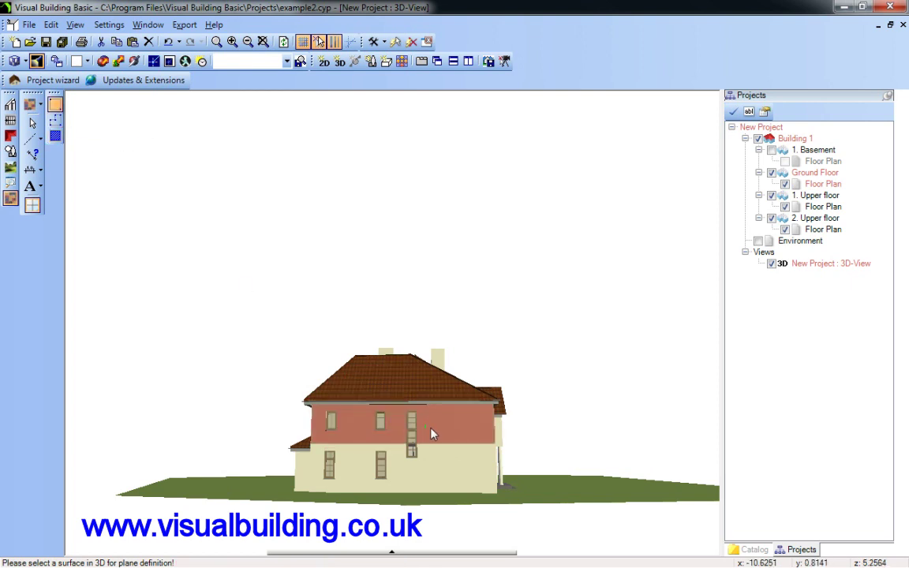
click(431, 434)
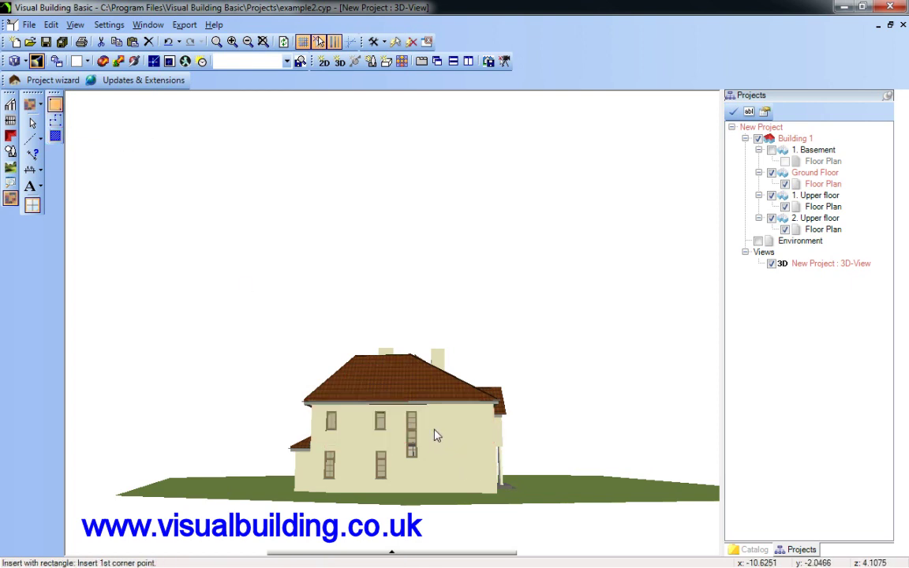
click(434, 433)
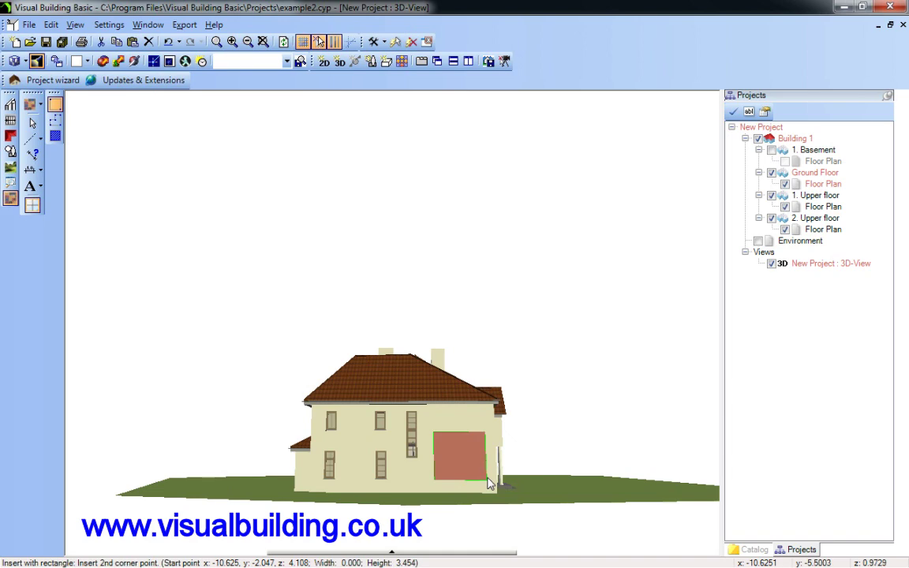
click(489, 484)
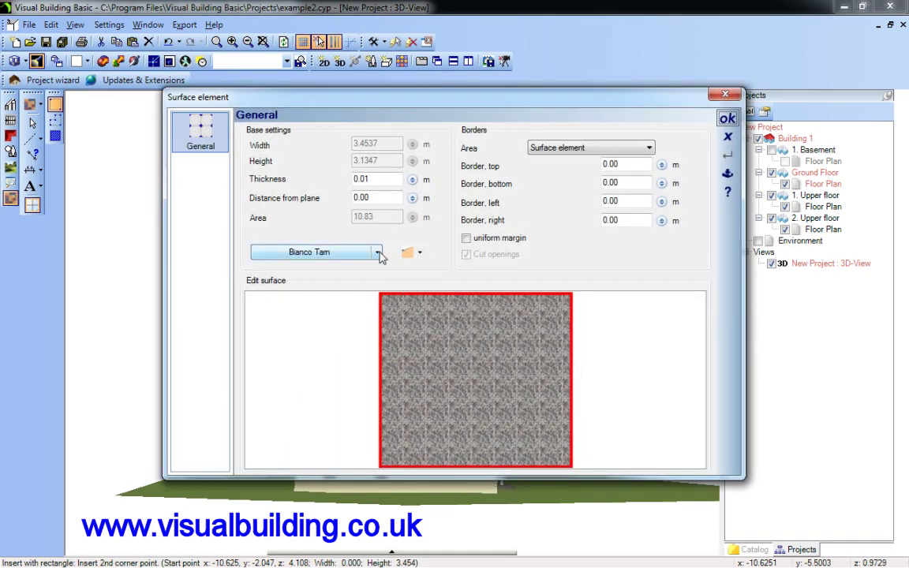
- Browse the material categories for the side wall rectangle and open its texture dimension and coordinate settings
click(379, 252)
click(275, 290)
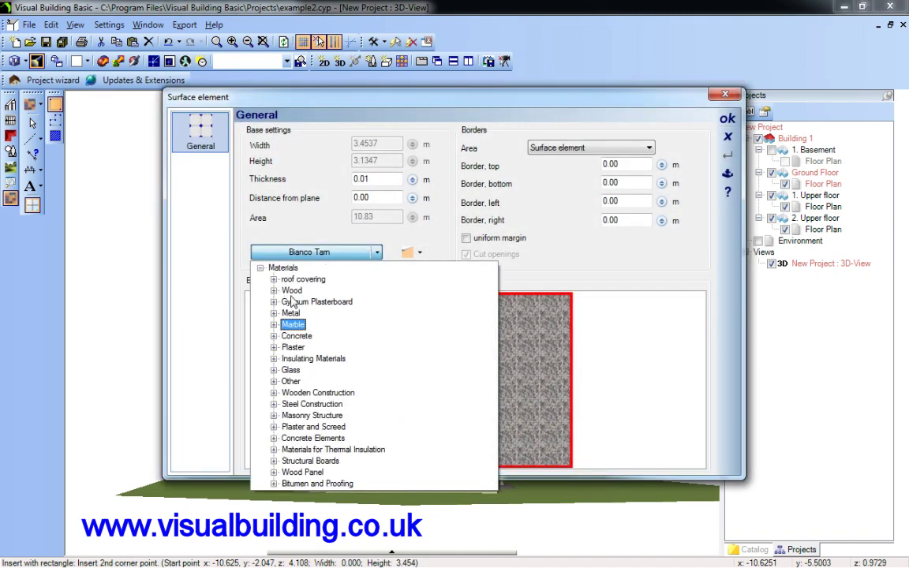
click(261, 268)
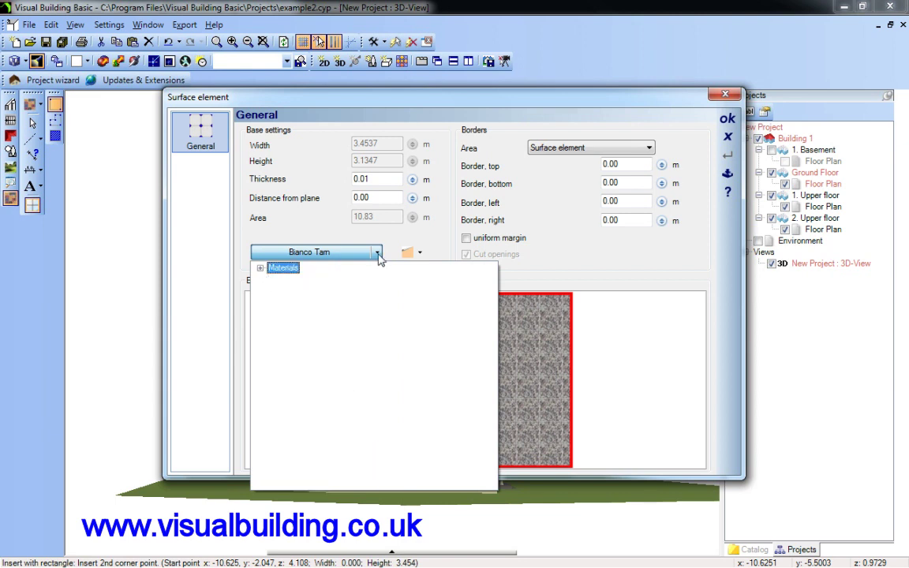
click(408, 253)
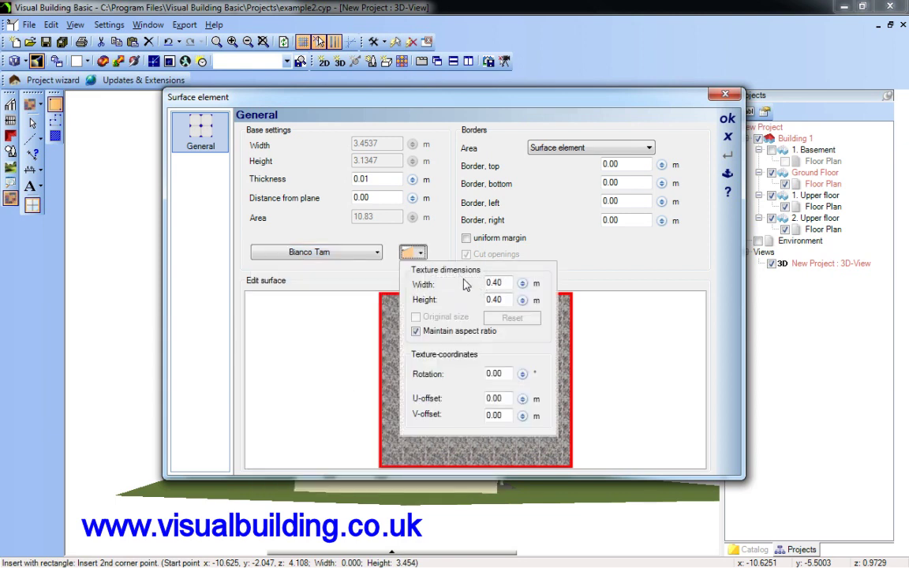